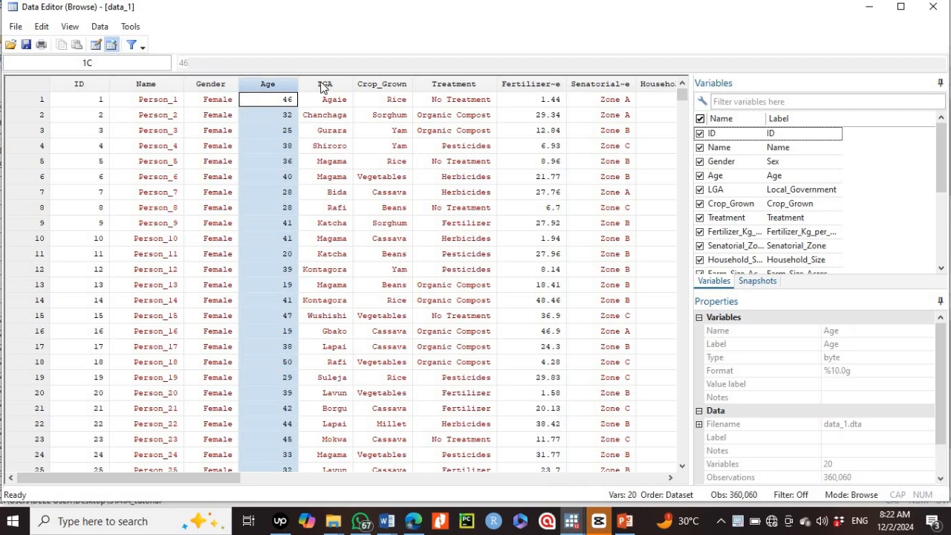
Look at the LGA column in the data browser and return to the main Stata window
click(324, 84)
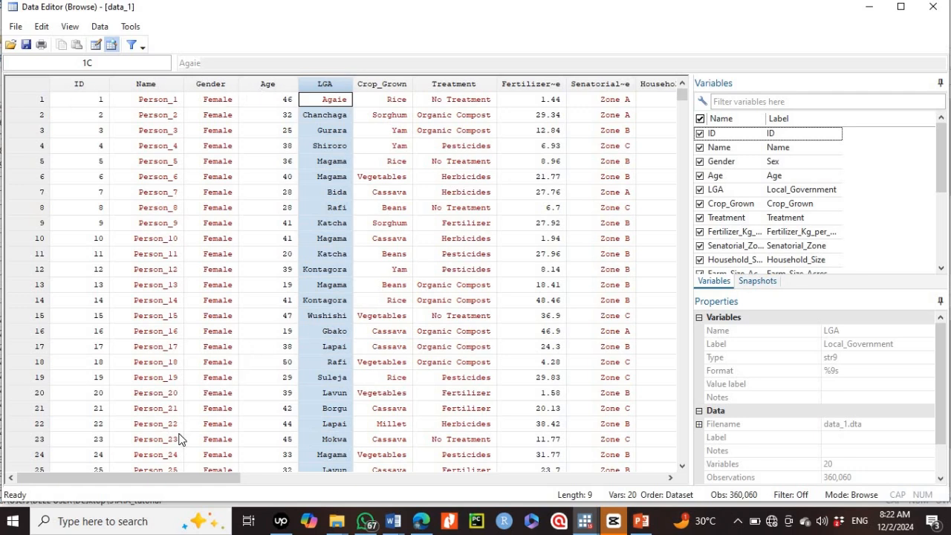
drag(160, 475, 159, 475)
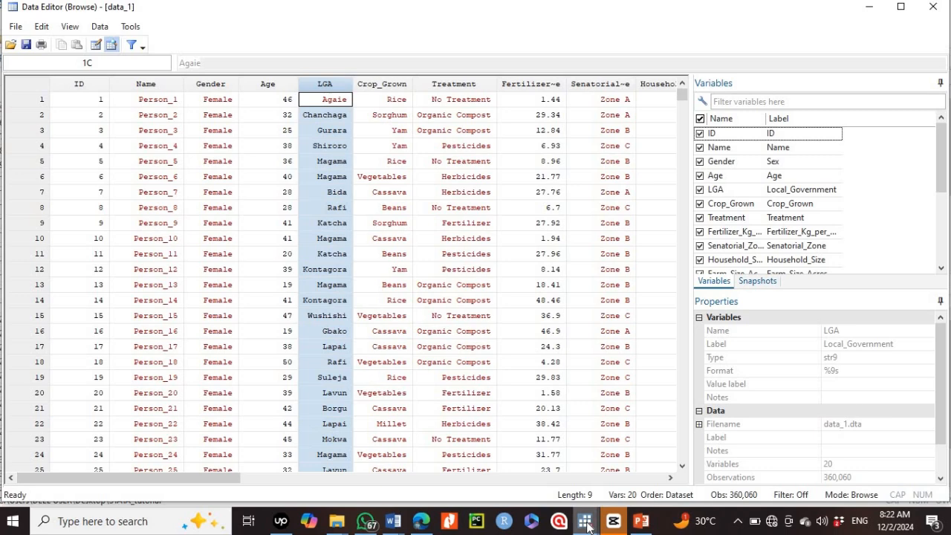
mouse_move(588, 528)
click(521, 471)
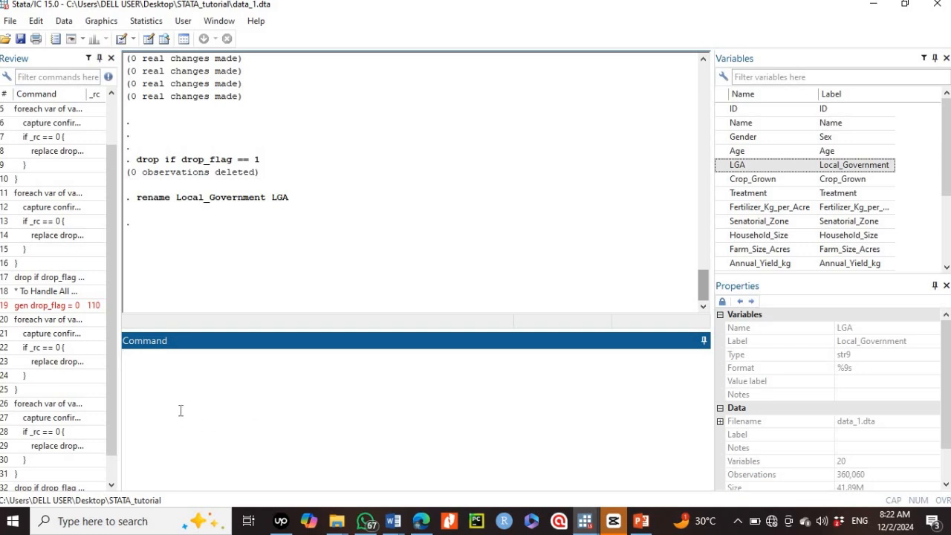
key(Caps_Lock)
text(NG00001)
key(BackSpace)
key(BackSpace)
key(BackSpace)
key(BackSpace)
key(BackSpace)
key(BackSpace)
key(BackSpace)
key(Caps_Lock)
Write the comment line "* to create a column for UNique IDs" in the command area
text(*)
text( to creat)
text(e a)
text( co)
text(lumn f)
text(or )
text(L)
key(BackSpace)
text(UN)
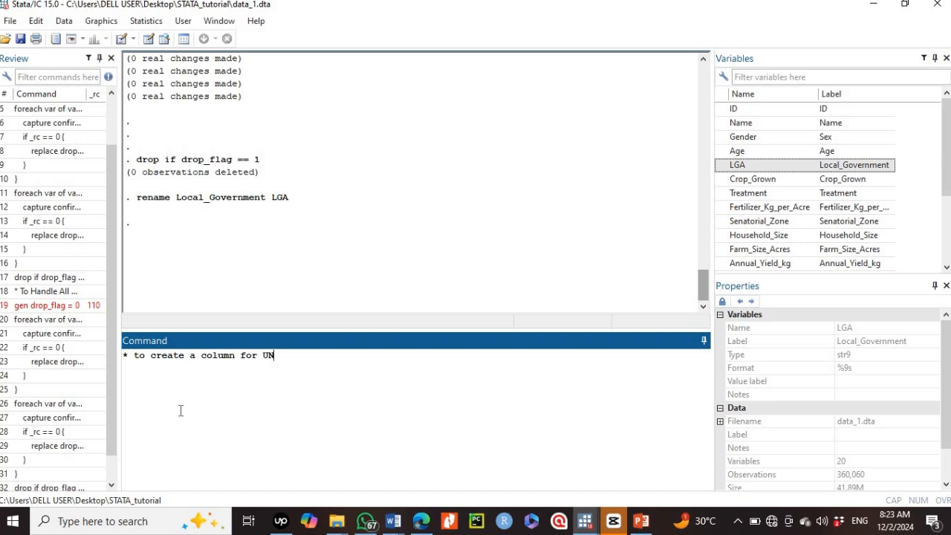
text(ique ID)
text(s)
Add the command line gen New_ID = "NG" + string(_n, "%06.0f") below the comment
text(ge)
text(n)
text(New)
text(_)
text(ID)
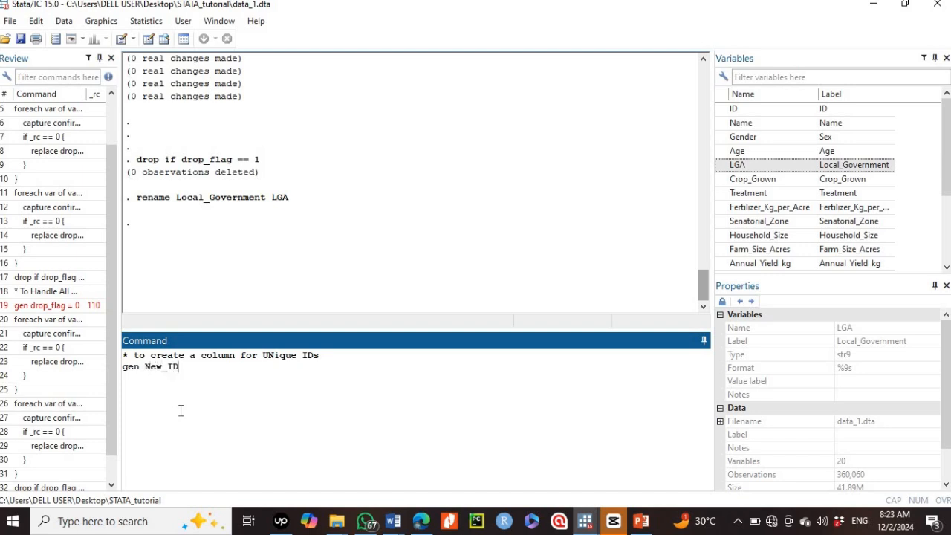
text( = "NG" + St)
key(BackSpace)
key(BackSpace)
key(BackSpace)
text(string(_n, ")
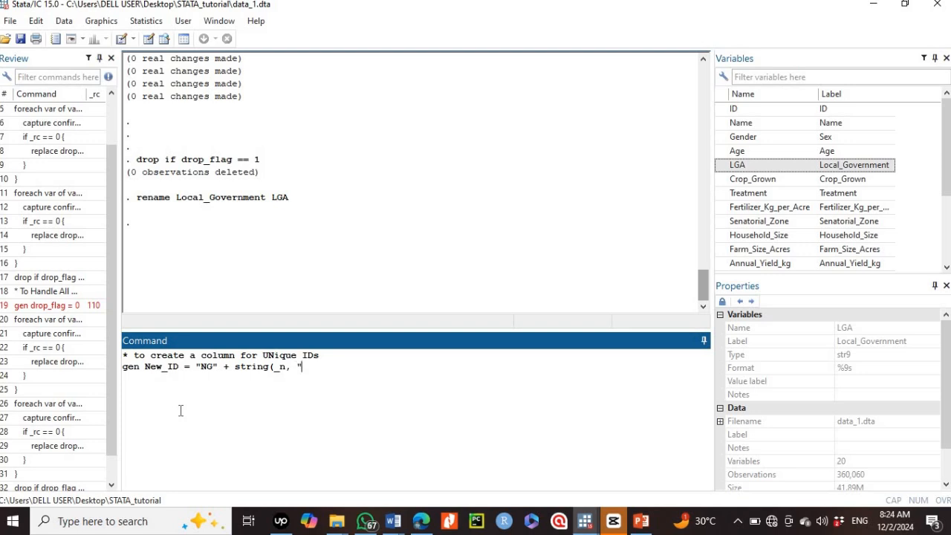
text(%06.0f"))
Check the dataset in the data browser, and run the prepared comment and New_ID command
mouse_move(592, 527)
click(620, 462)
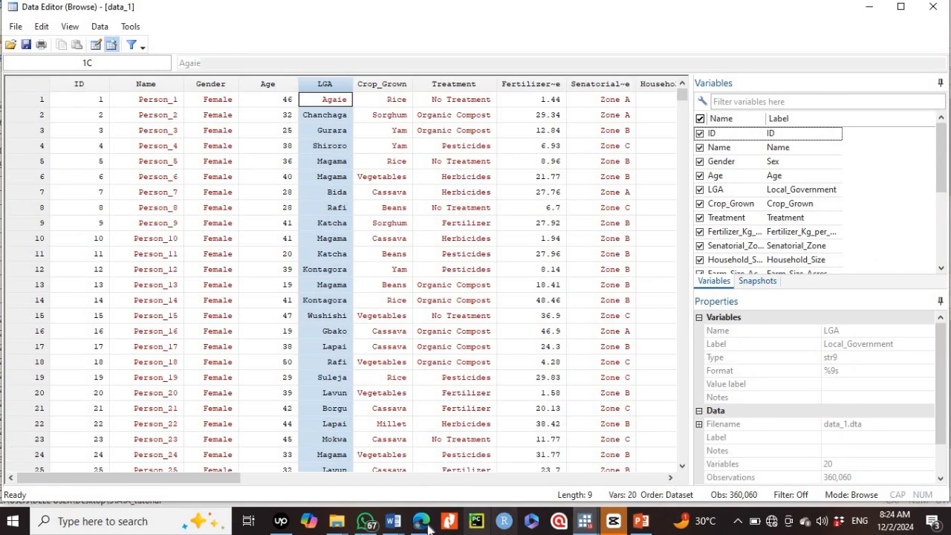
mouse_move(585, 522)
click(510, 466)
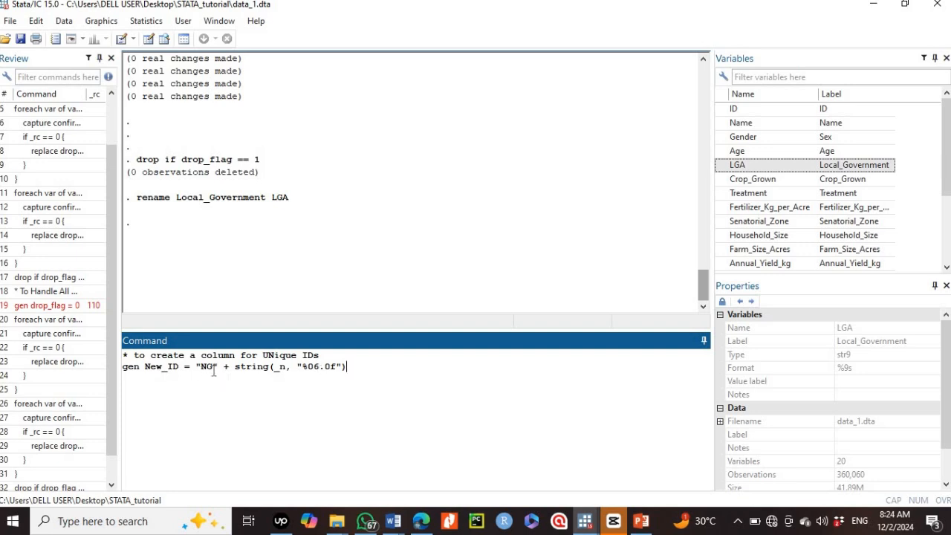
key(Return)
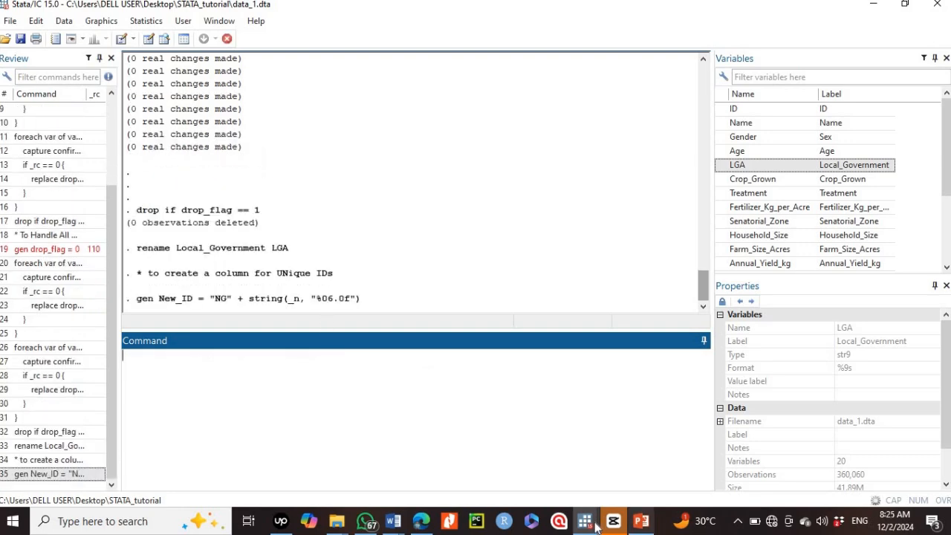
Examine the New_ID column in the data browser from the first observation to the last ones
mouse_move(585, 521)
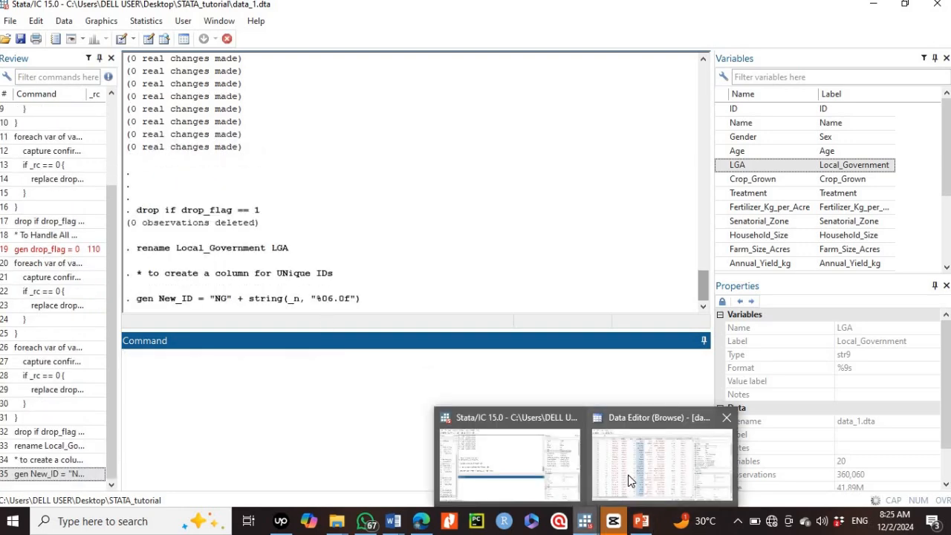
click(628, 481)
drag(220, 479, 553, 505)
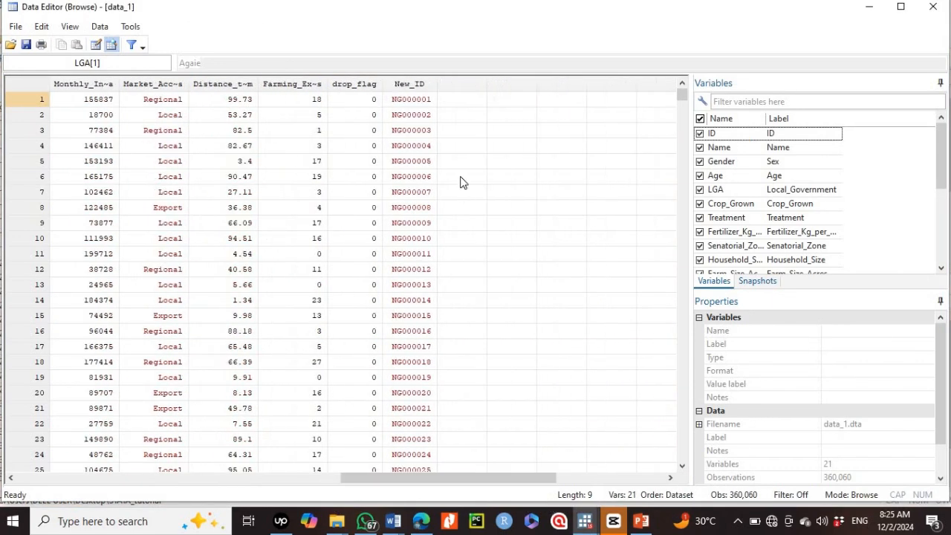
click(402, 84)
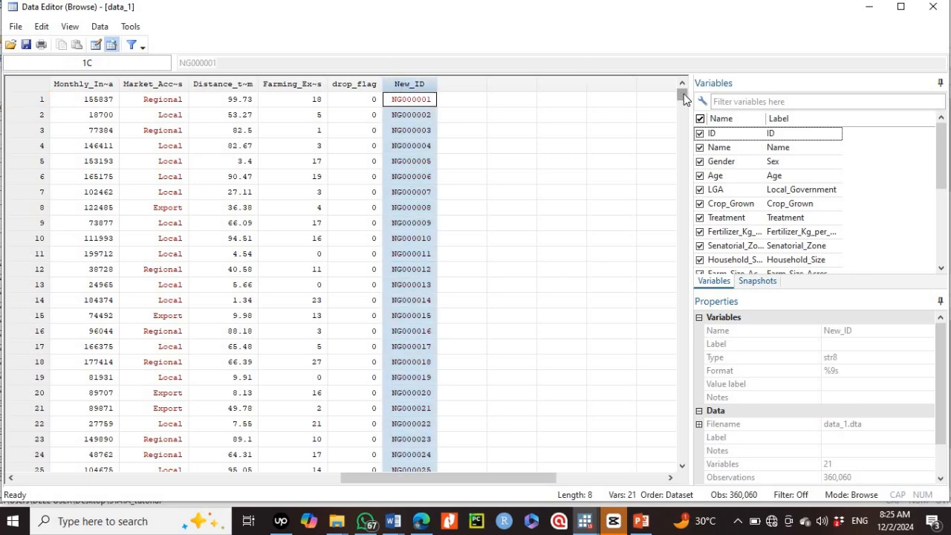
drag(684, 93, 669, 460)
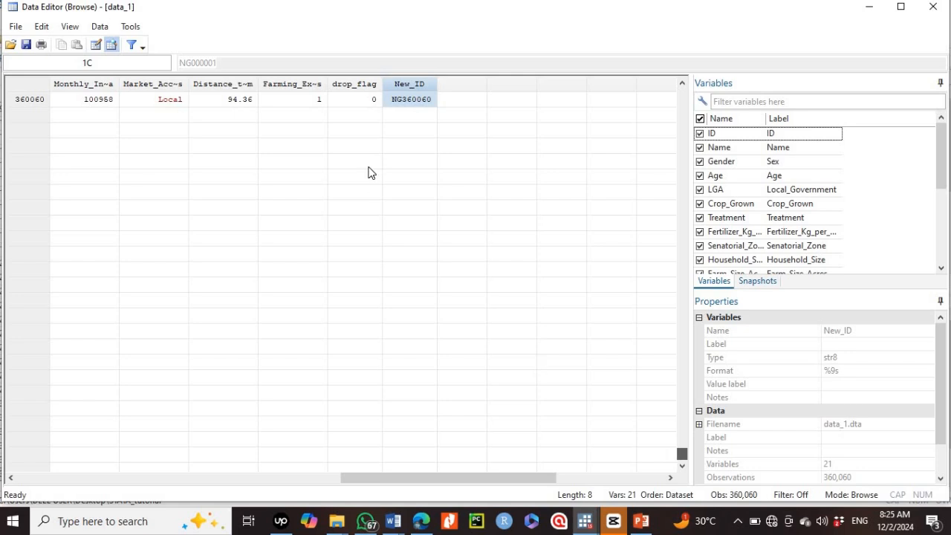
click(683, 87)
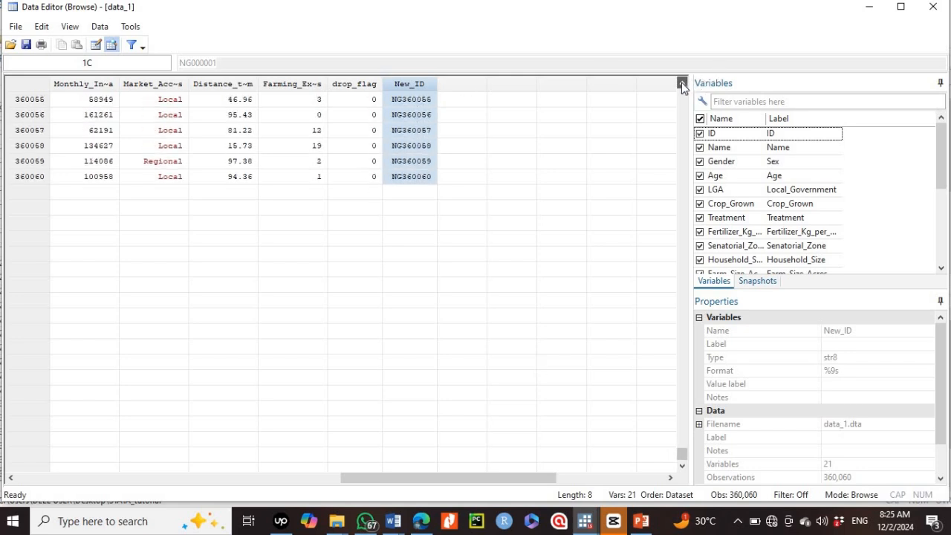
click(419, 161)
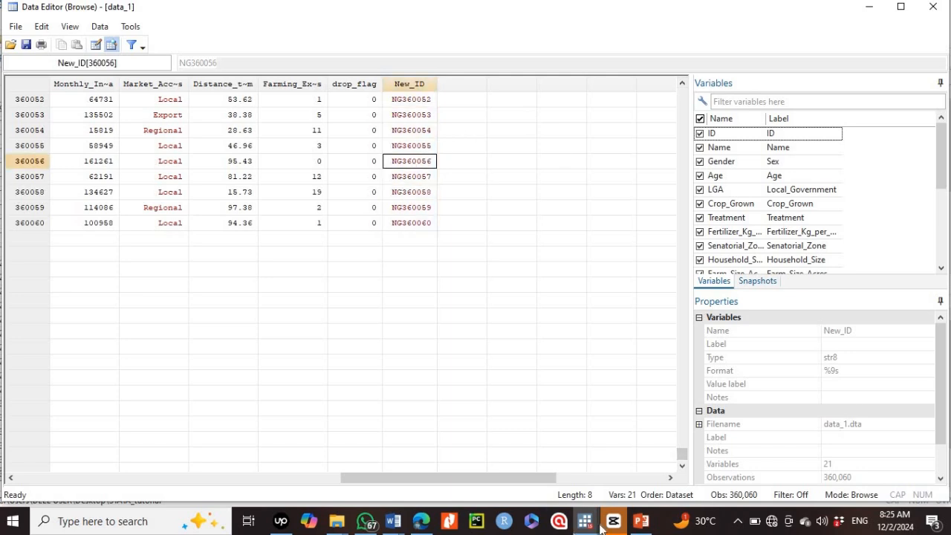
Go back to the first observation in the data browser and inspect the original ID column
mouse_move(588, 528)
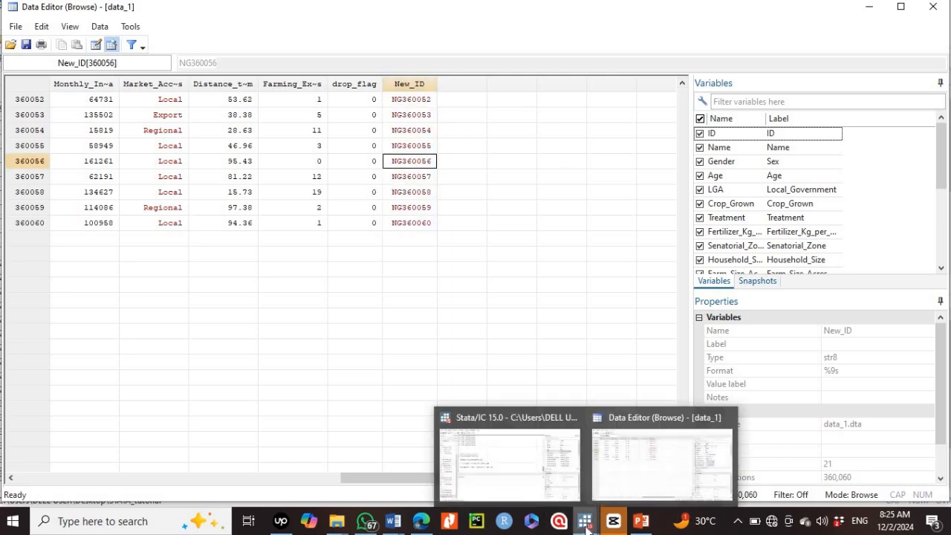
click(515, 458)
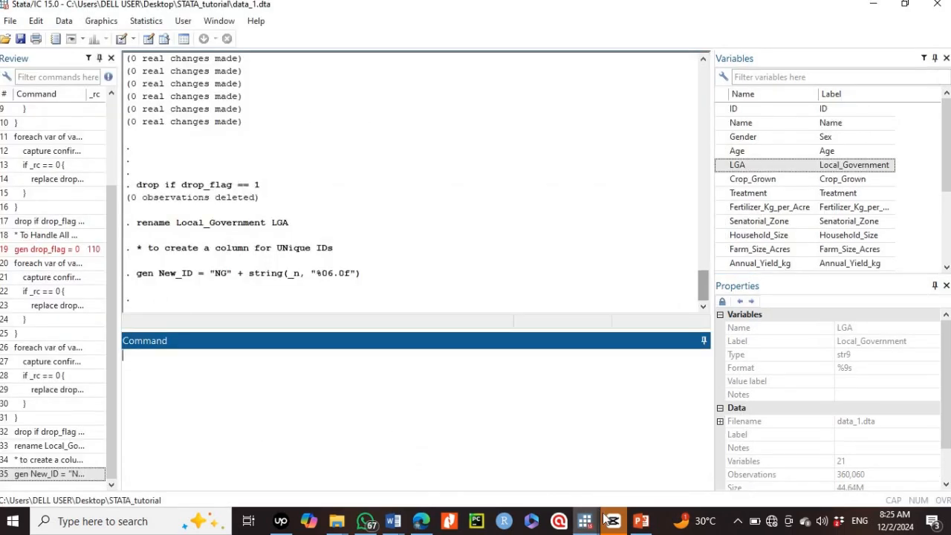
mouse_move(592, 526)
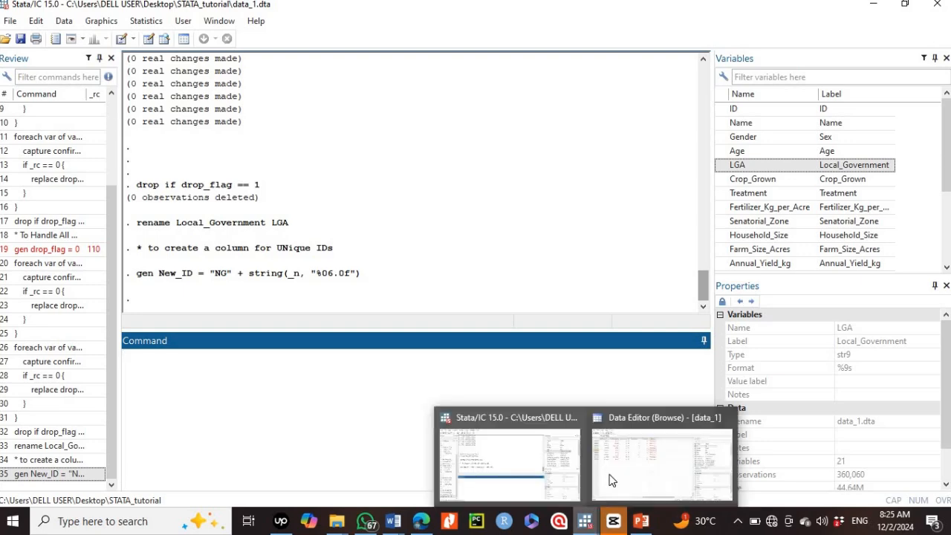
click(620, 458)
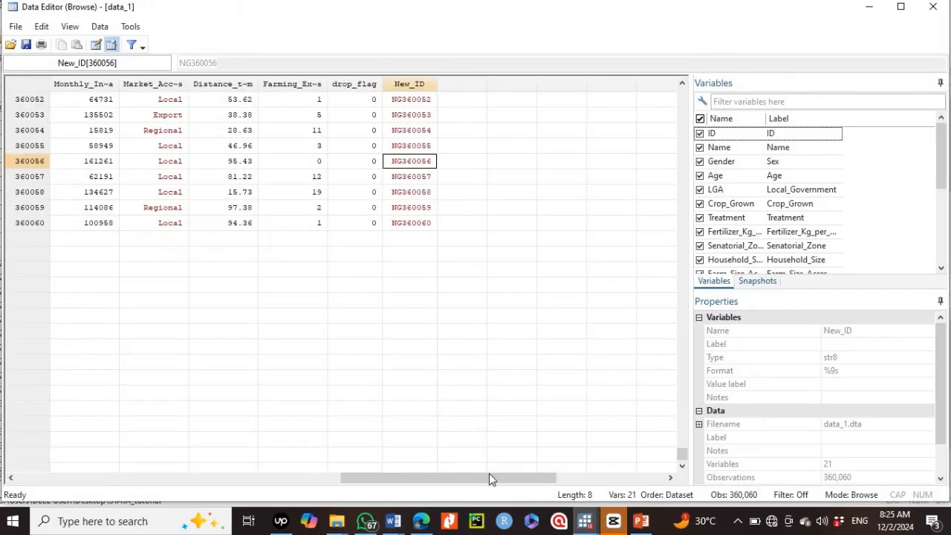
drag(489, 479, 89, 456)
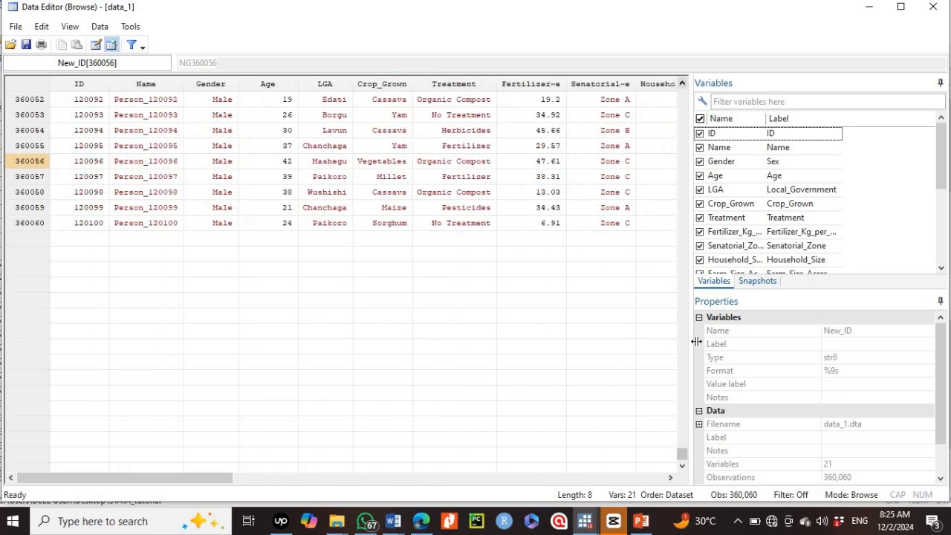
drag(683, 455, 683, 320)
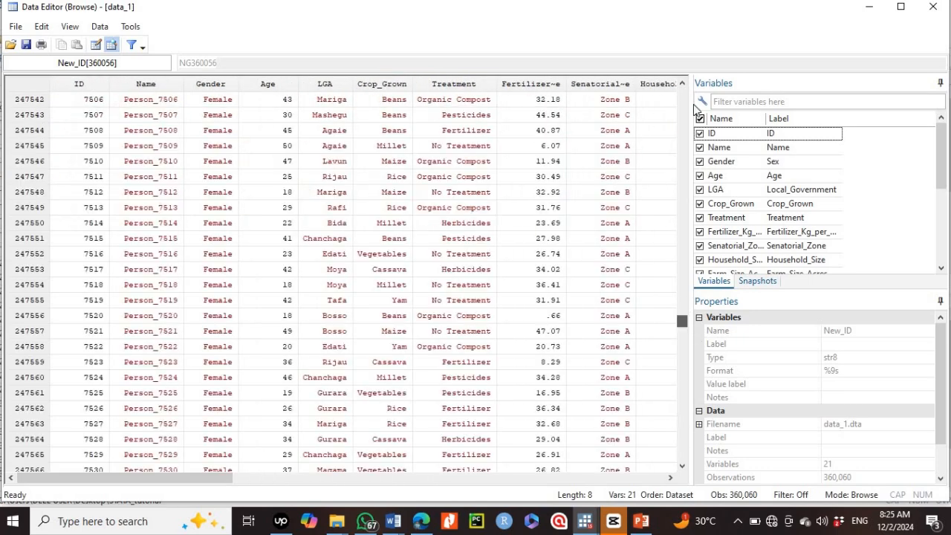
drag(695, 105, 689, 85)
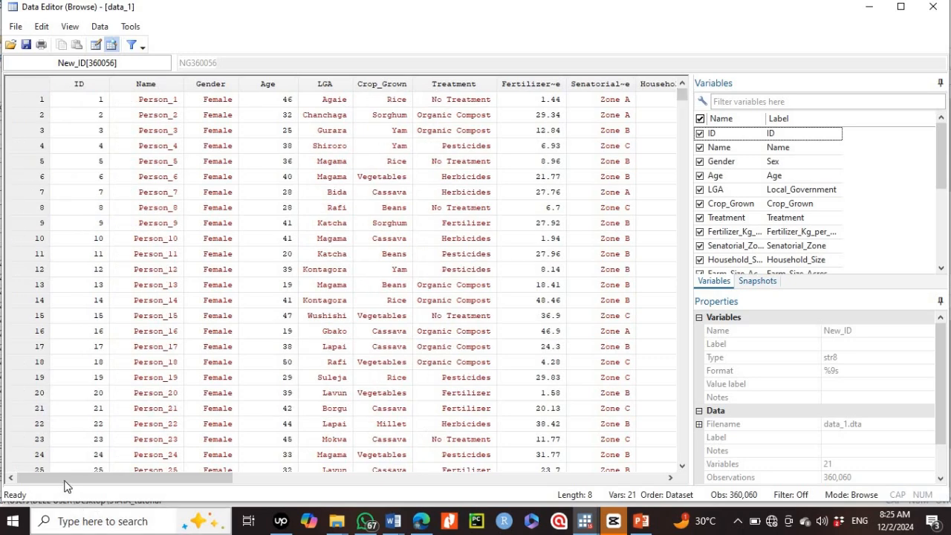
click(79, 86)
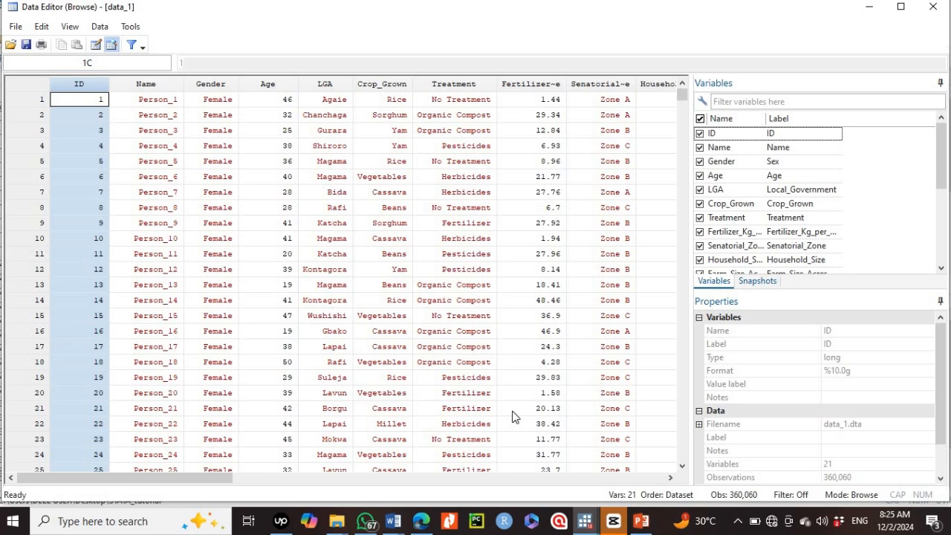
Run the comment "* to remove a column" with drop ID, and view the dataset in the data browser
mouse_move(585, 521)
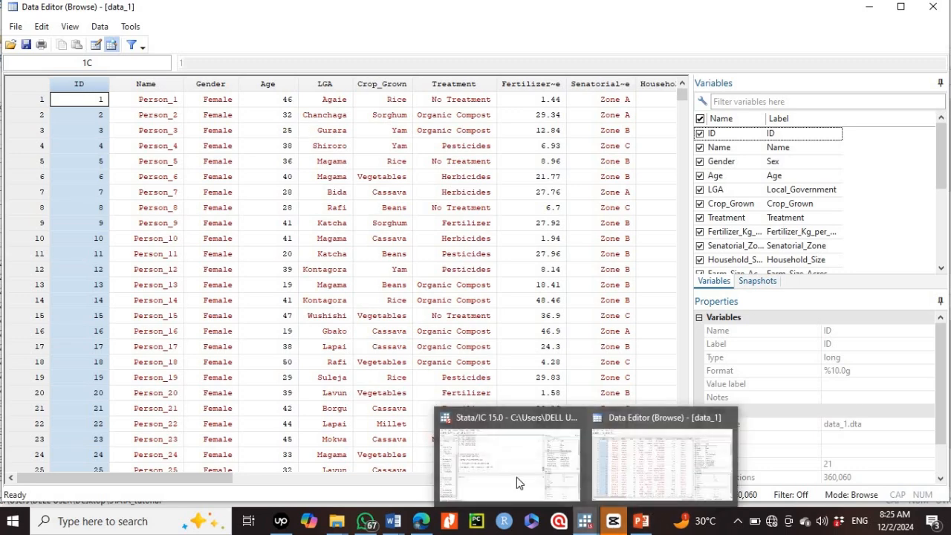
click(507, 467)
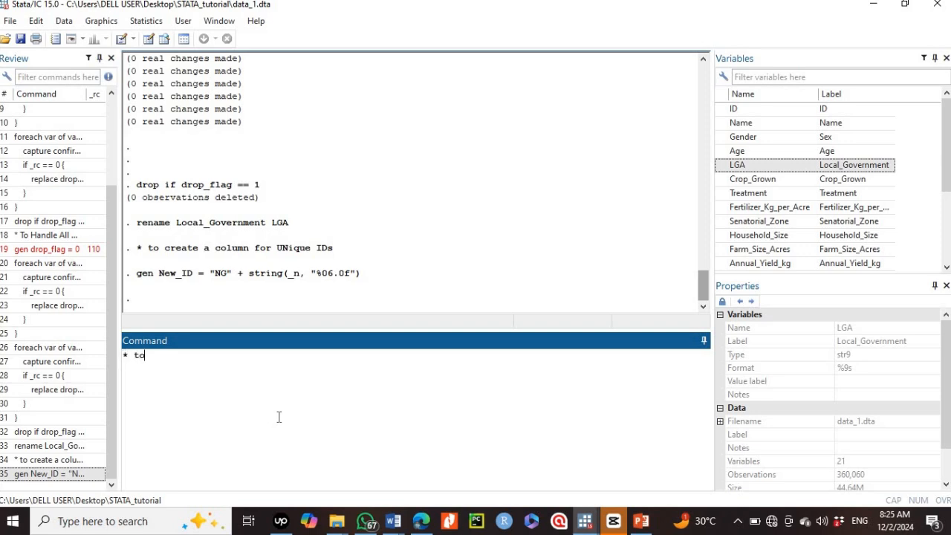
text(* to drop)
key(BackSpace)
key(BackSpace)
key(BackSpace)
key(BackSpace)
text(remove)
text( a column )
text(drop)
text( ID)
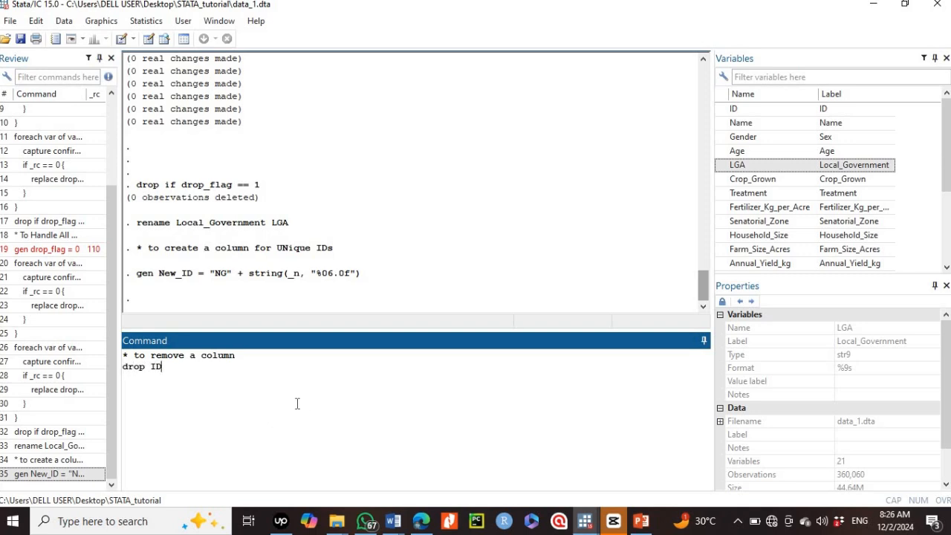
key(Return)
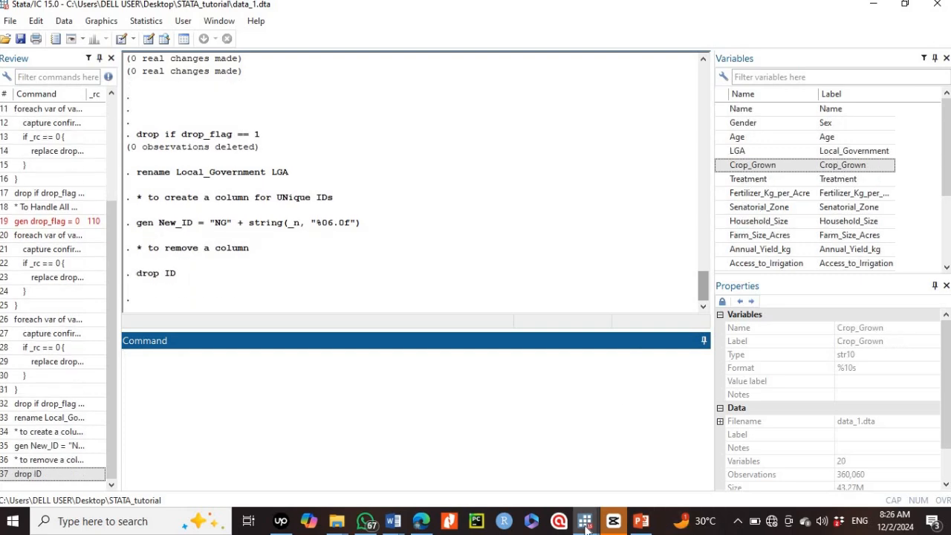
mouse_move(588, 527)
click(618, 471)
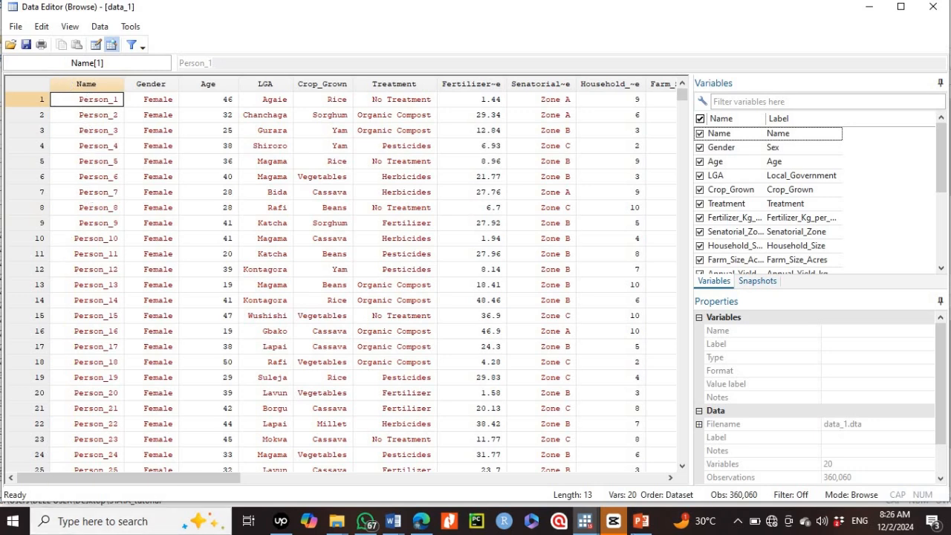
Drop the Name variable from the dataset
mouse_move(586, 521)
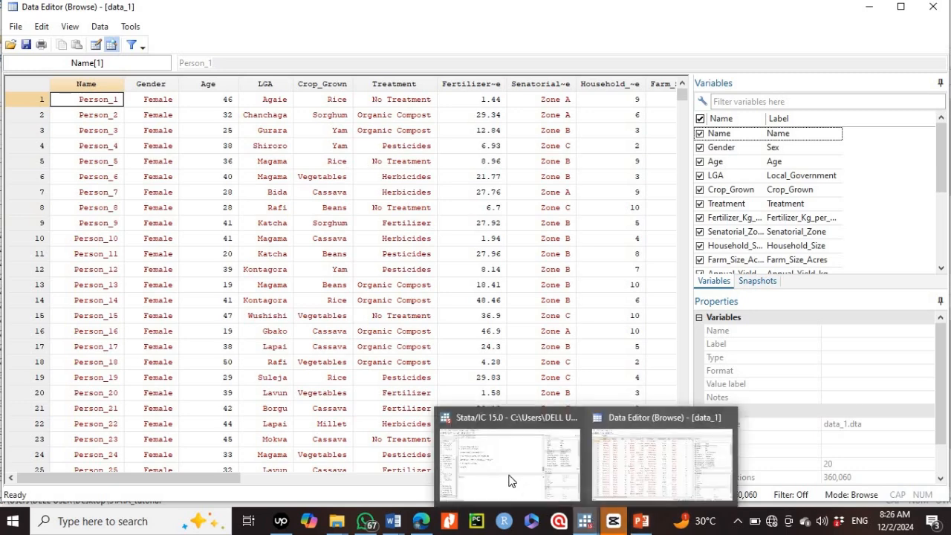
click(510, 464)
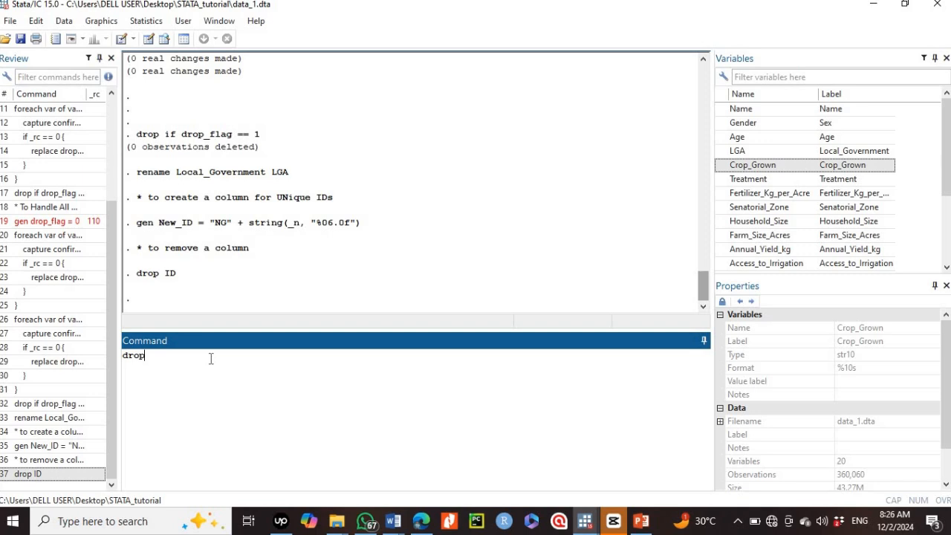
click(741, 110)
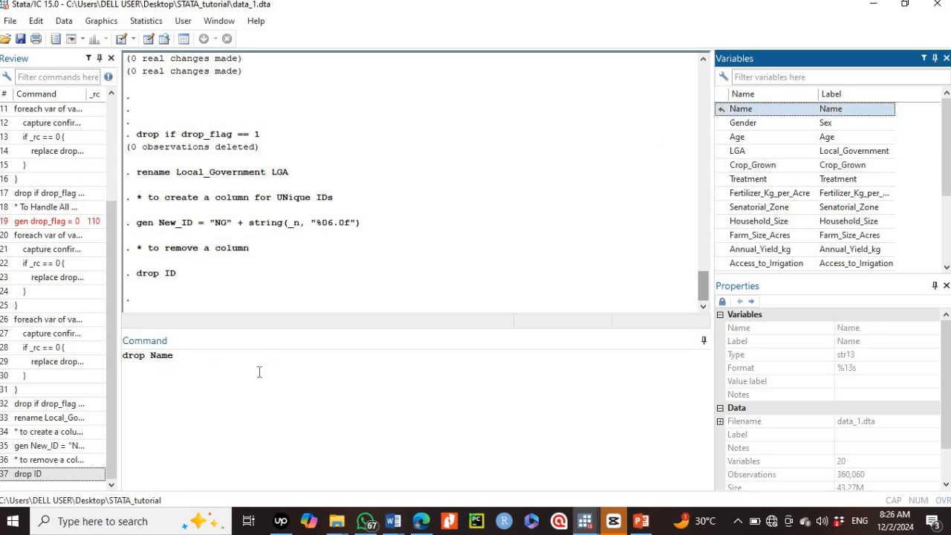
key(Return)
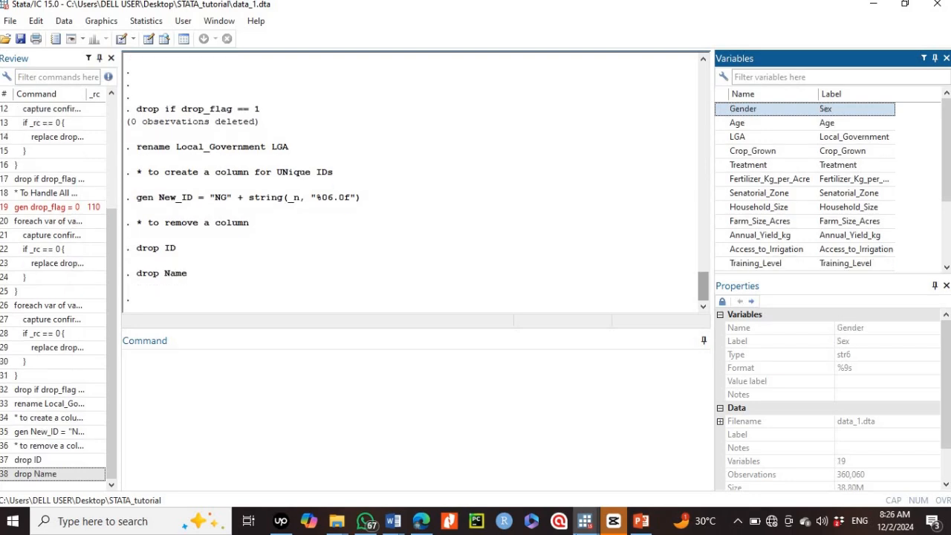
Examine the remaining columns in the data browser across to New_ID
mouse_move(584, 530)
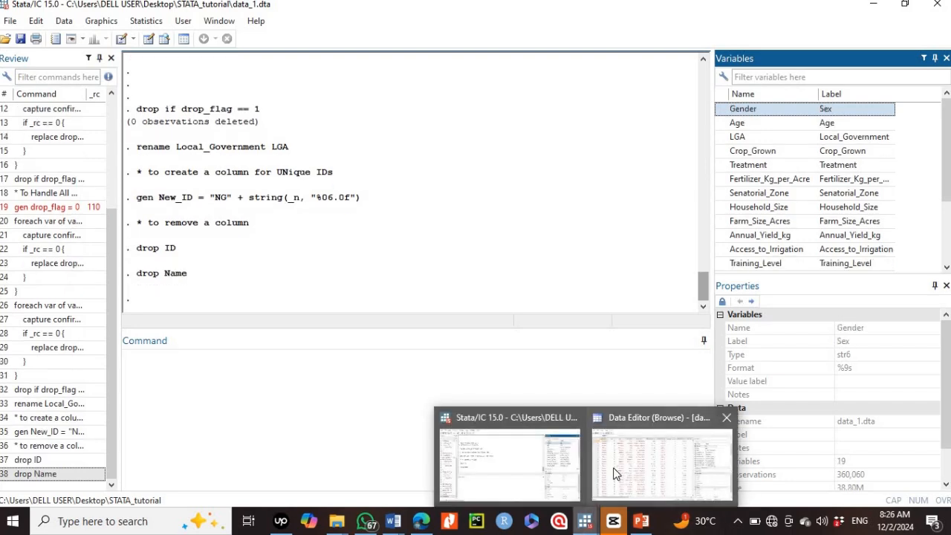
click(614, 478)
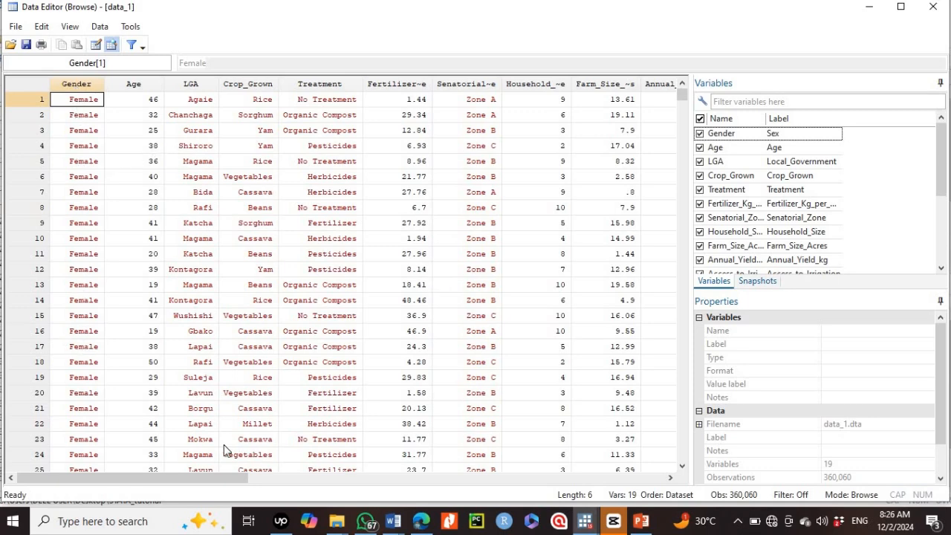
drag(211, 475, 440, 88)
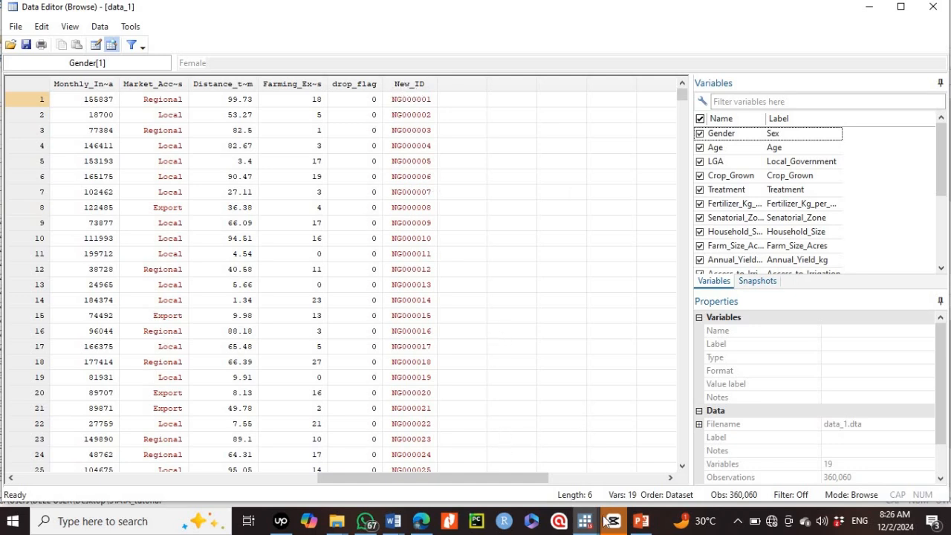
Return to the main Stata window and rename the variable New_ID to ID
mouse_move(586, 521)
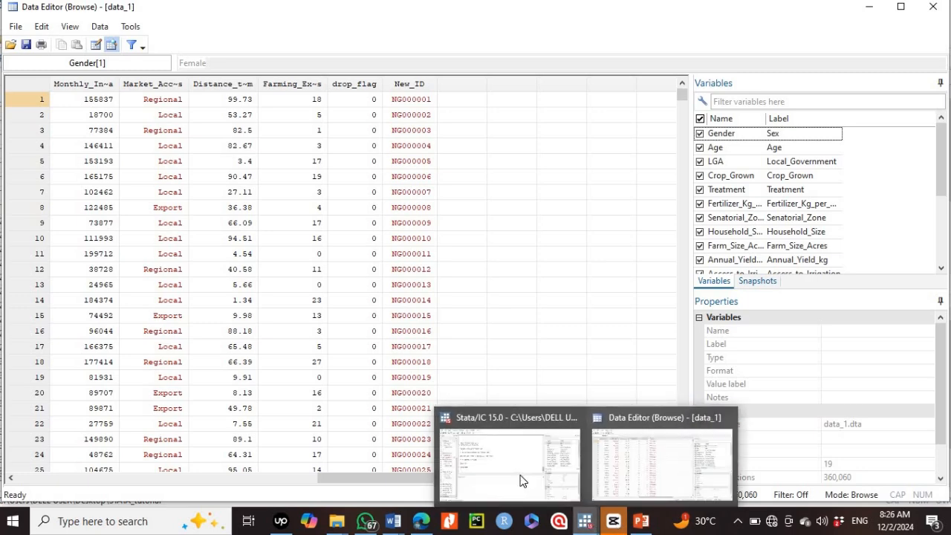
click(522, 481)
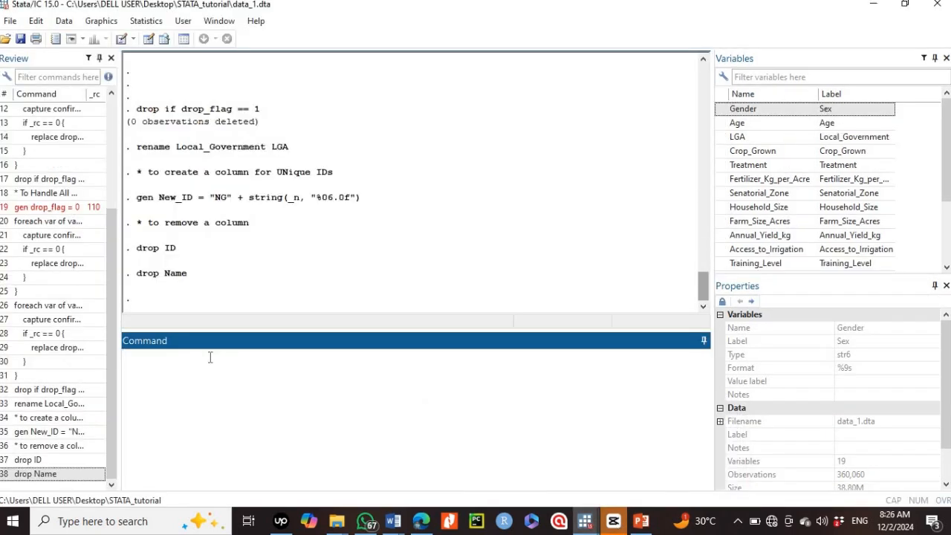
text(rename New_ID ID)
key(Return)
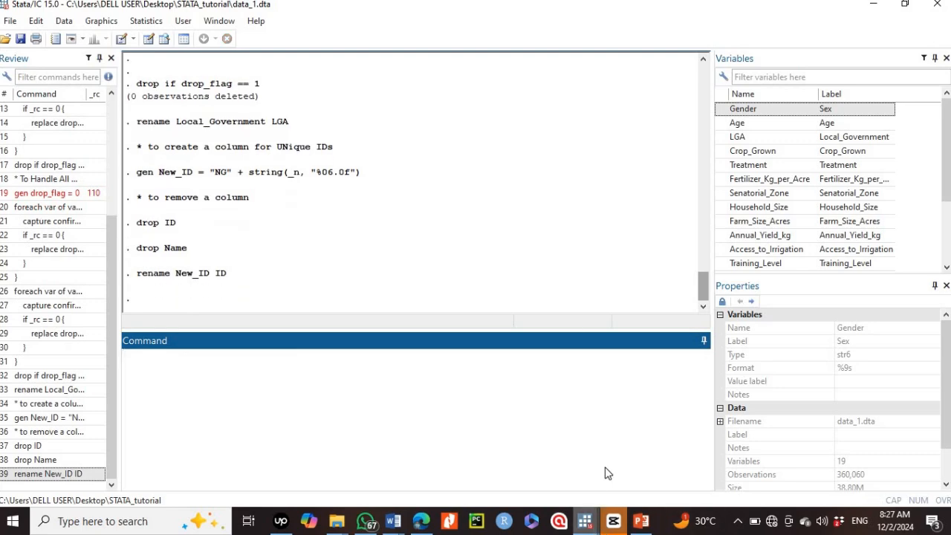
Reorder the variables in the data browser so that ID comes first, ahead of Gender
click(629, 457)
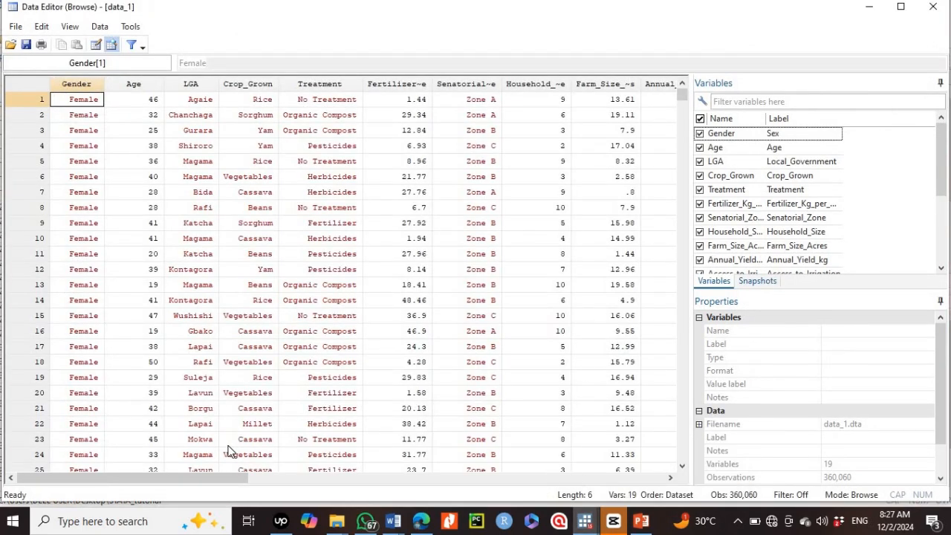
drag(196, 479, 527, 483)
click(339, 83)
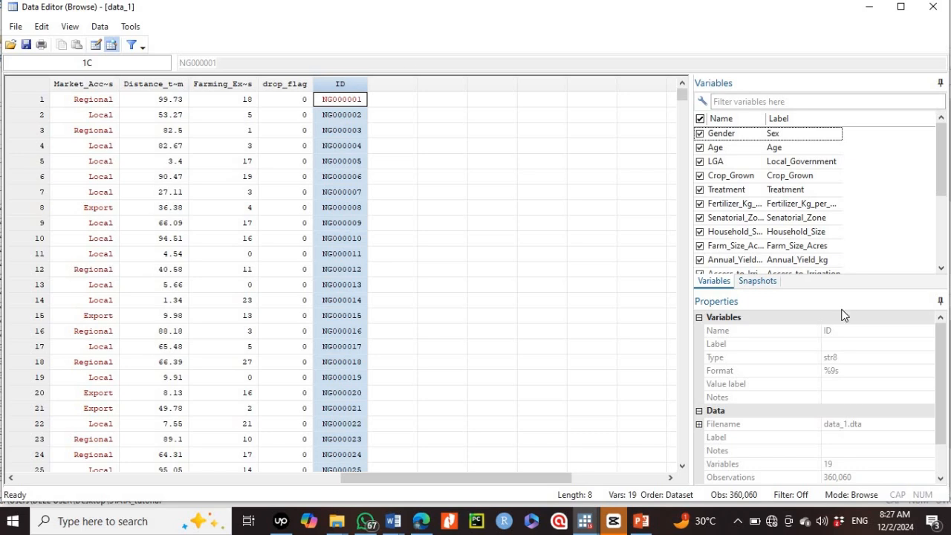
drag(936, 195, 727, 137)
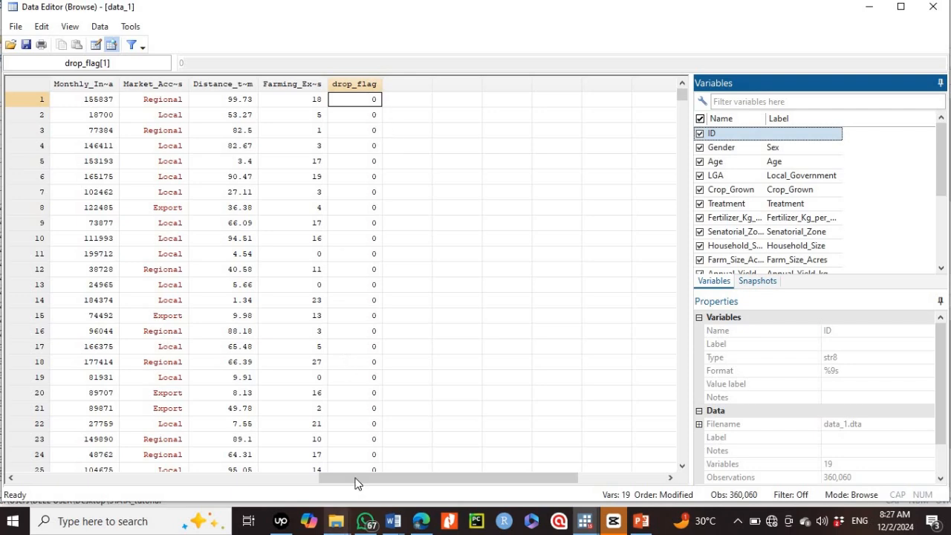
drag(355, 484, 10, 451)
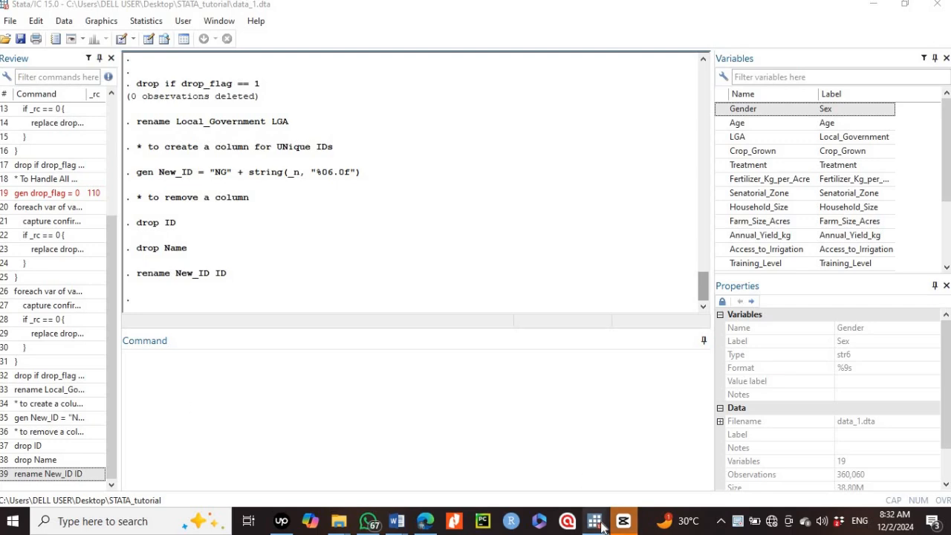
Inspect the Monthly_Income_Naira column in the data browser and the columns after it up to drop_flag
mouse_move(597, 520)
click(623, 475)
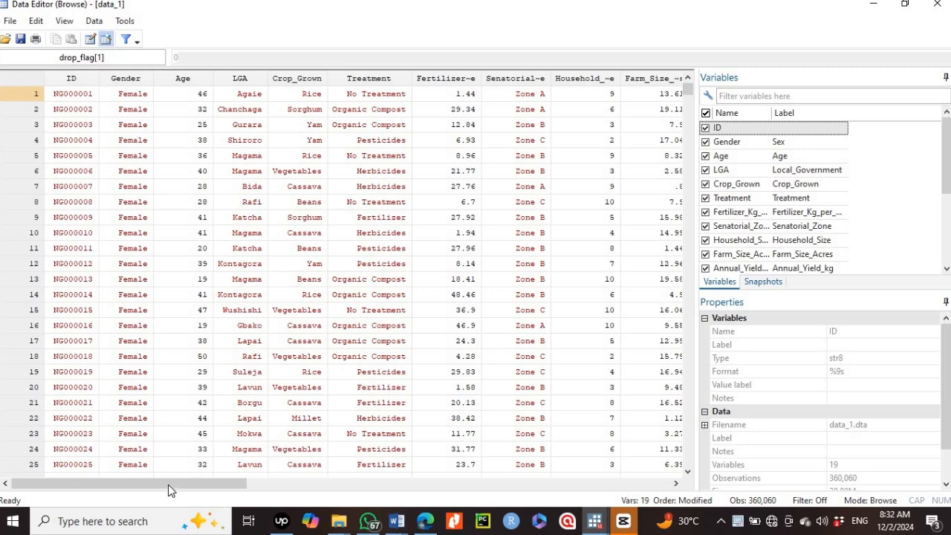
drag(169, 484, 333, 475)
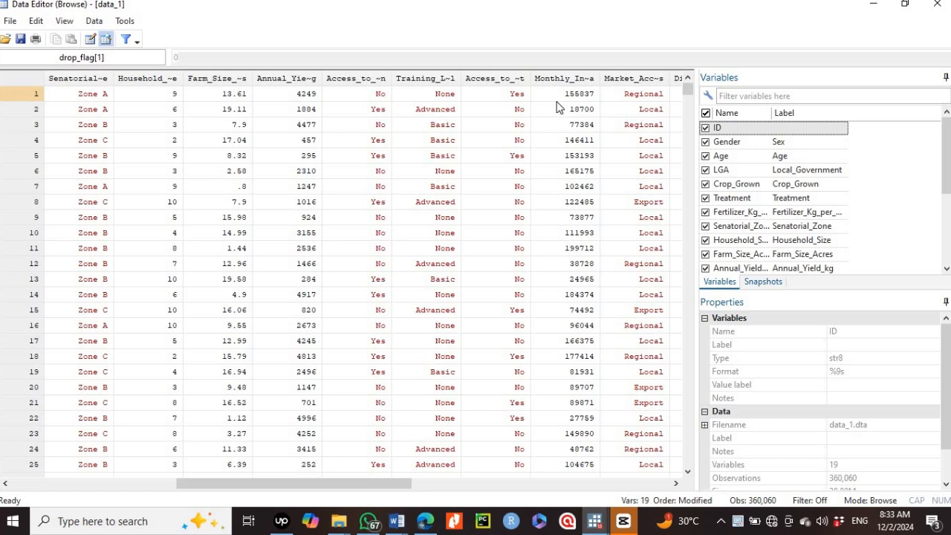
click(583, 94)
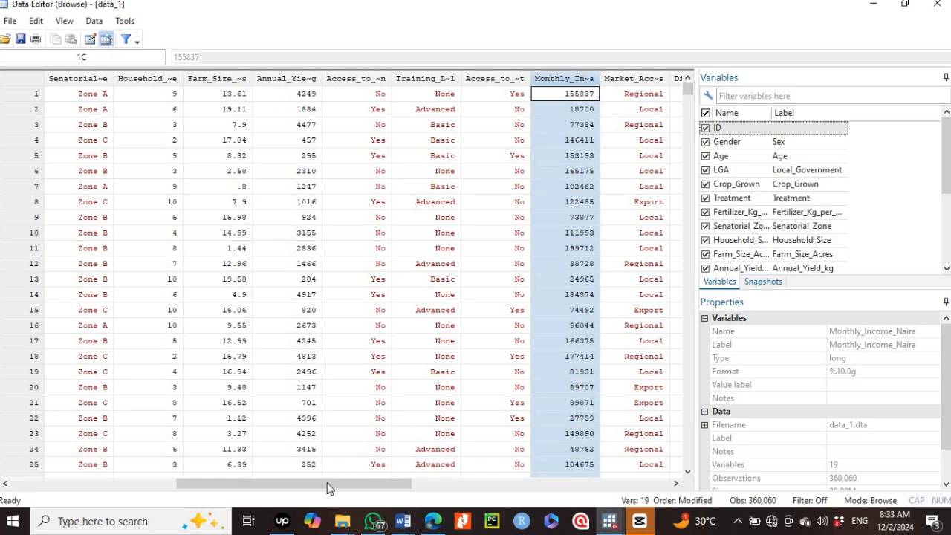
drag(253, 486, 372, 483)
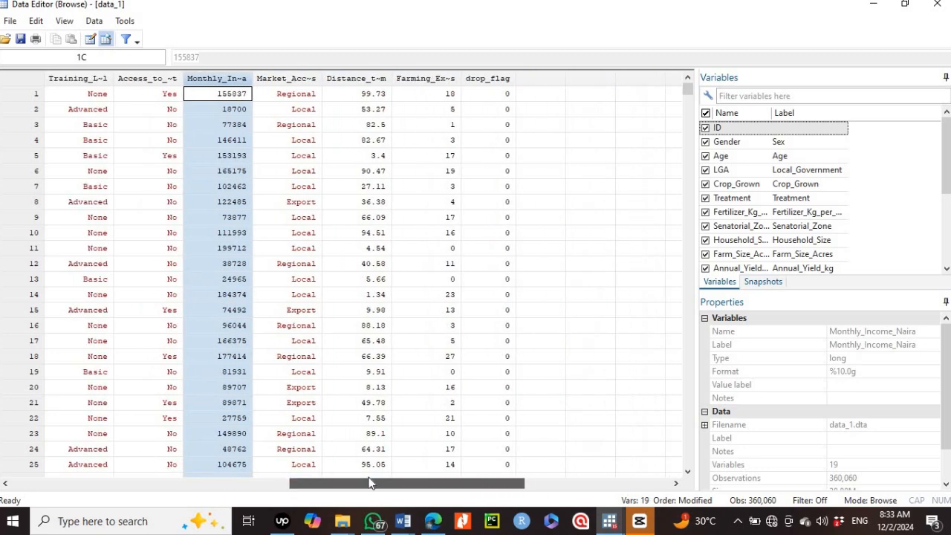
drag(369, 484, 373, 484)
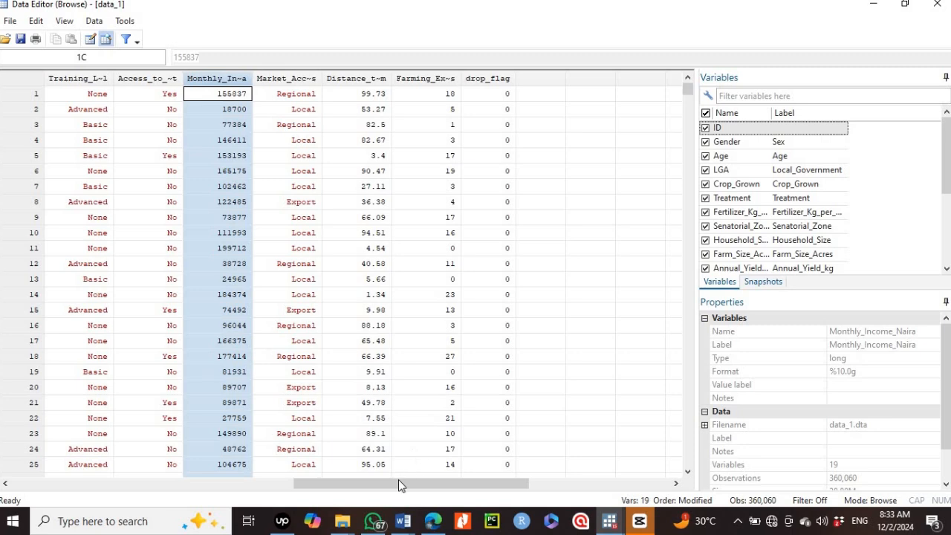
drag(399, 485, 376, 484)
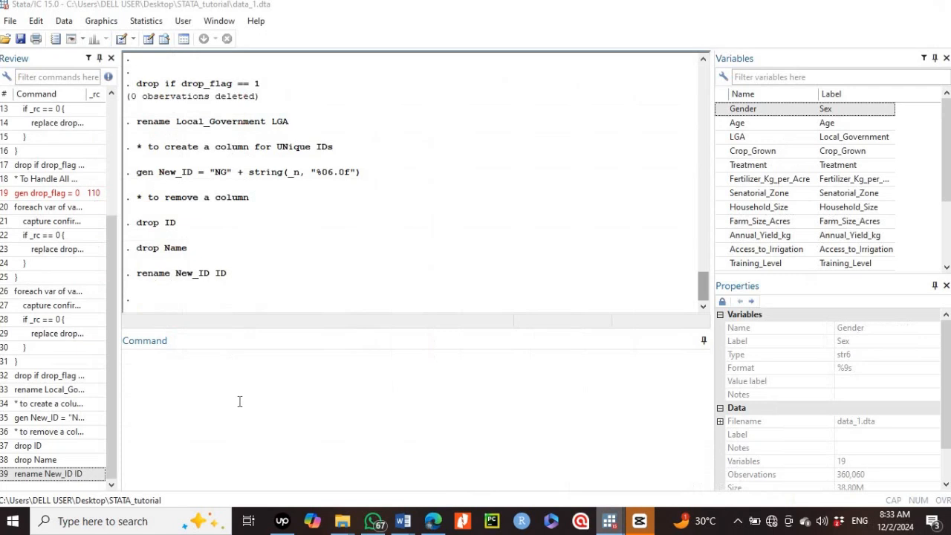
Enter the comment "* create a new varaible that will ad 20% to monthly" in the main window without running it
click(237, 400)
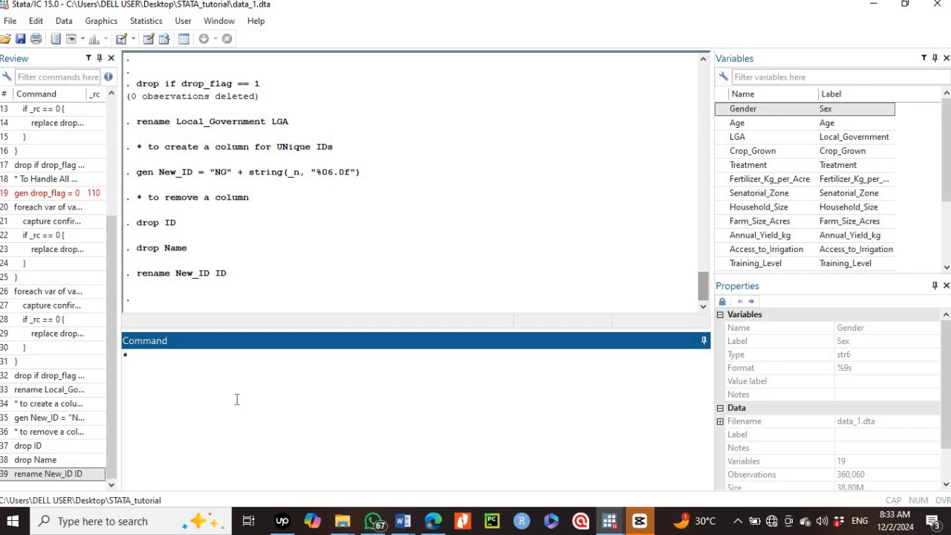
text(* create a new varaible that)
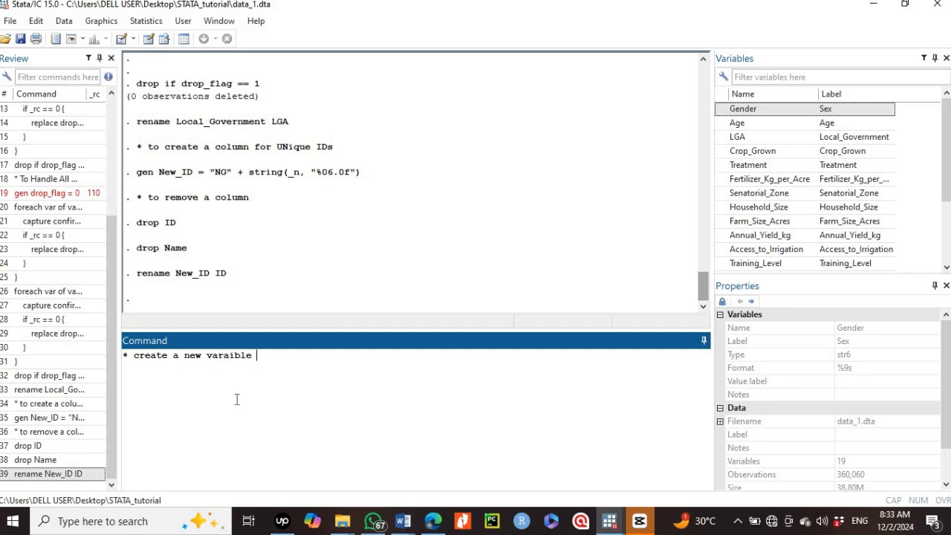
text(ill ad 20% to monthly)
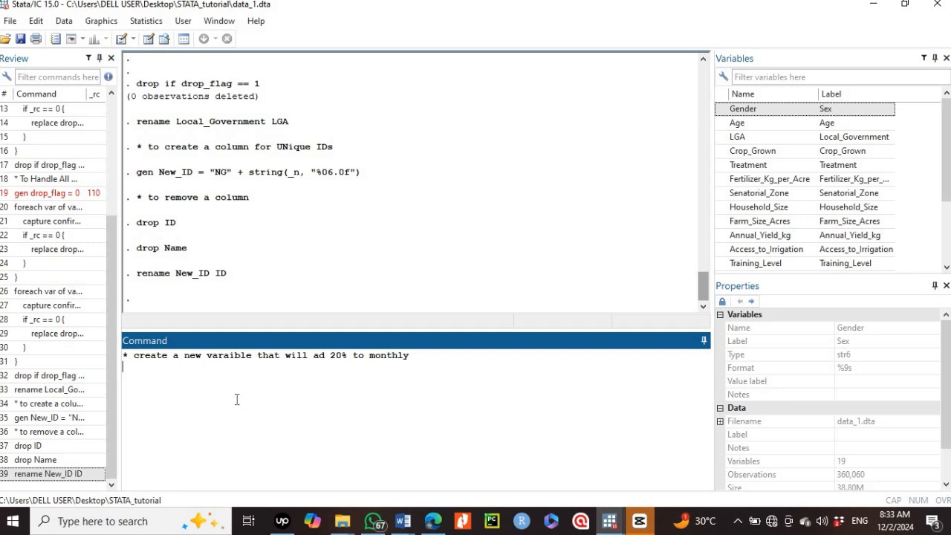
Below the comment, write a gen command defining New_Income as Monthly_Income_Naira multiplied by 1.20
text(gen)
text(New_Income =)
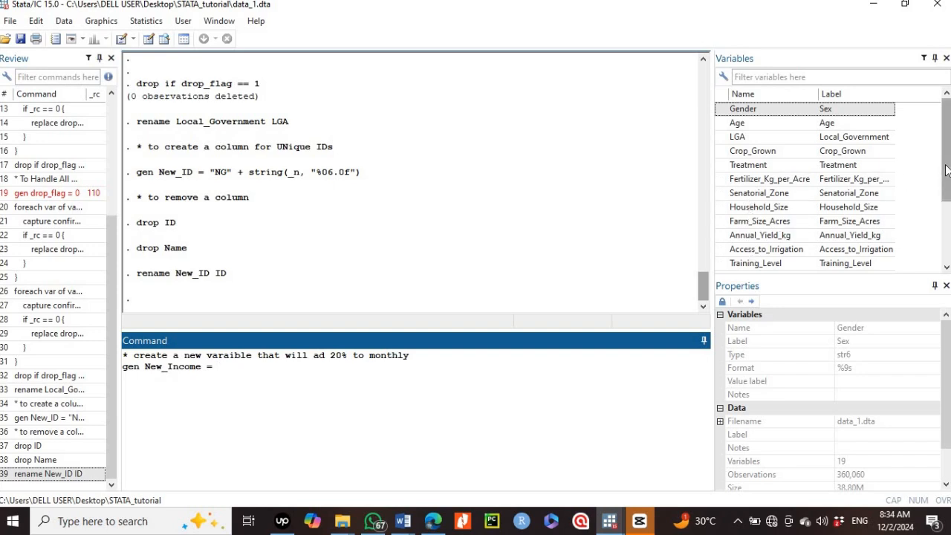
drag(946, 168, 944, 203)
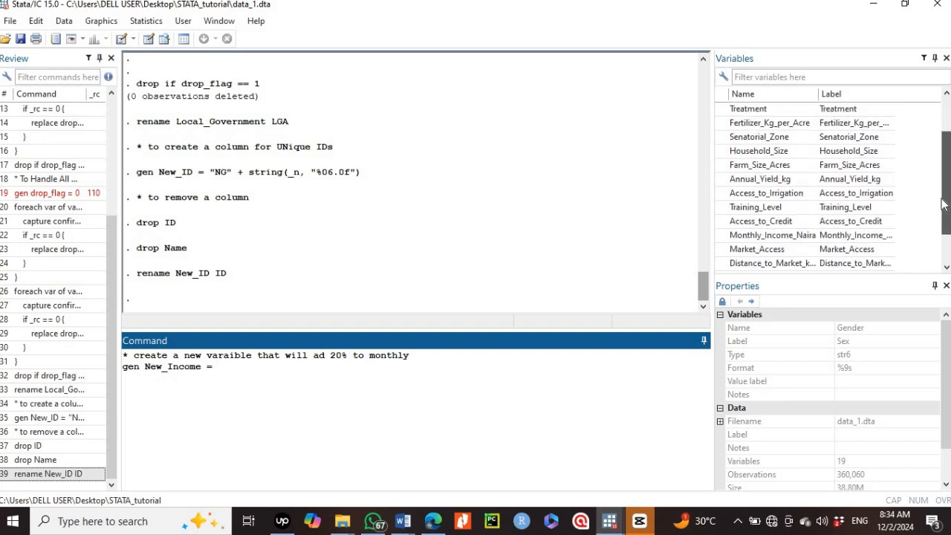
double_click(792, 237)
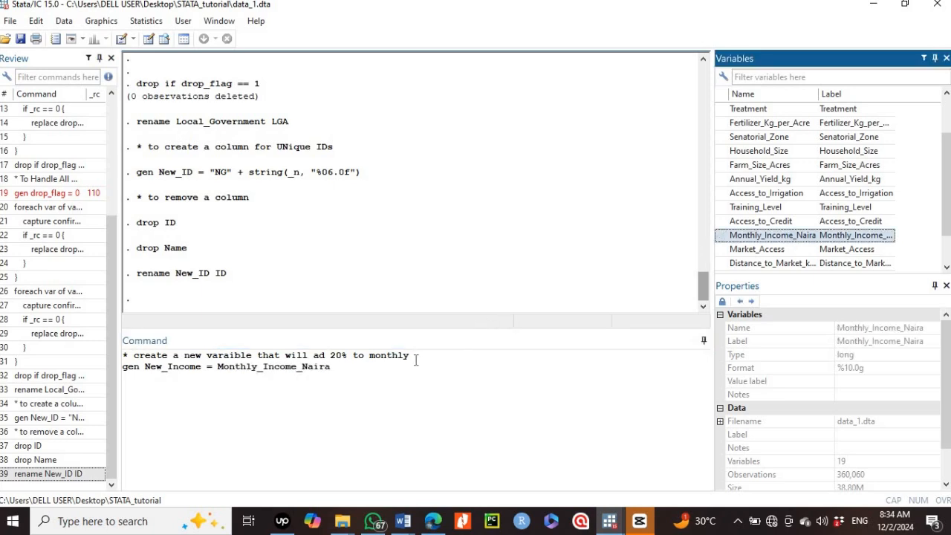
click(391, 370)
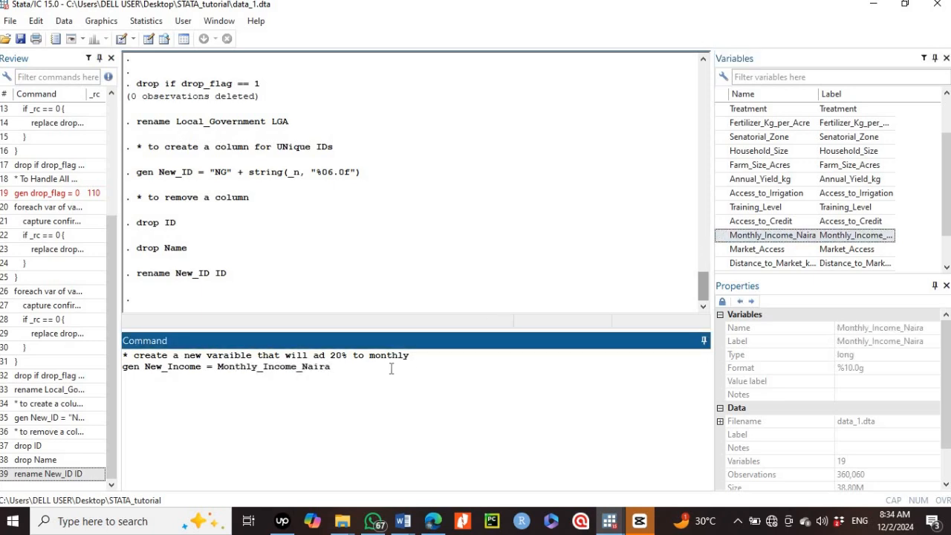
text(*1.20)
Correct "ad" to "add" in the comment, space out the multiplication sign, and run both lines
click(327, 356)
text(d)
key(BackSpace)
text(d)
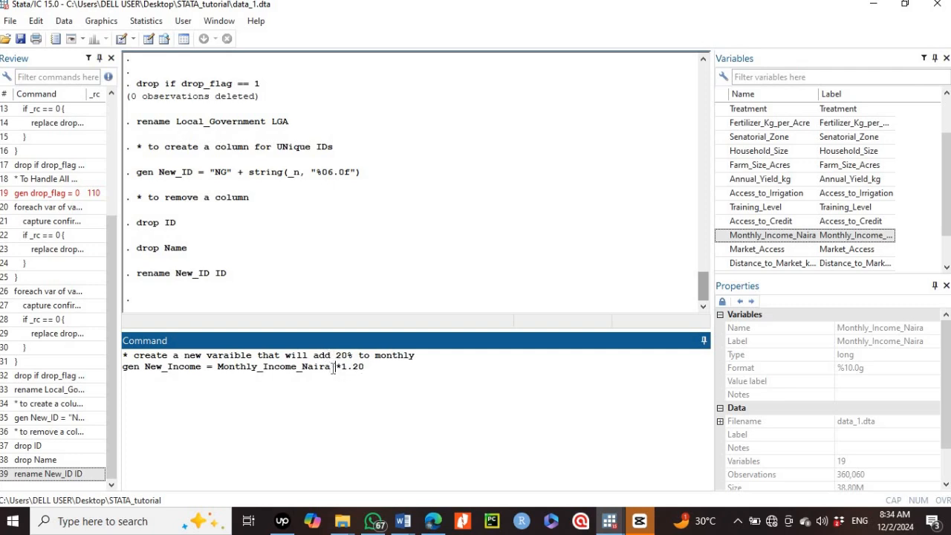
key(Right)
key(Return)
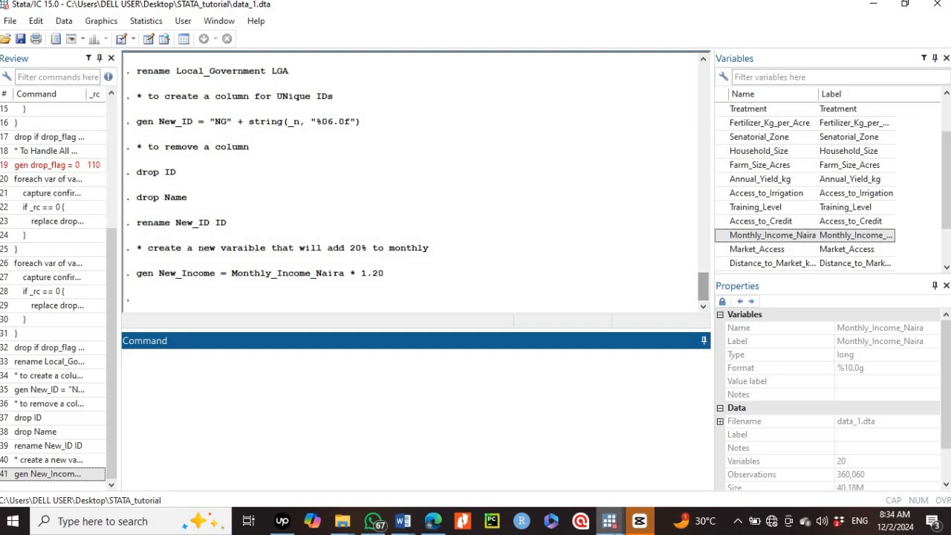
Examine the New_Income column at the end of the dataset in the data browser
mouse_move(611, 521)
click(653, 484)
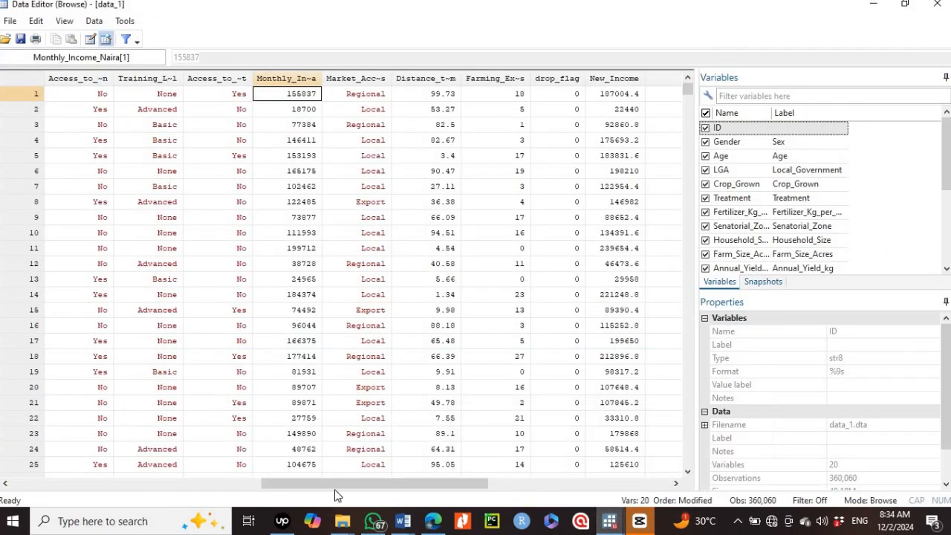
drag(339, 483, 432, 496)
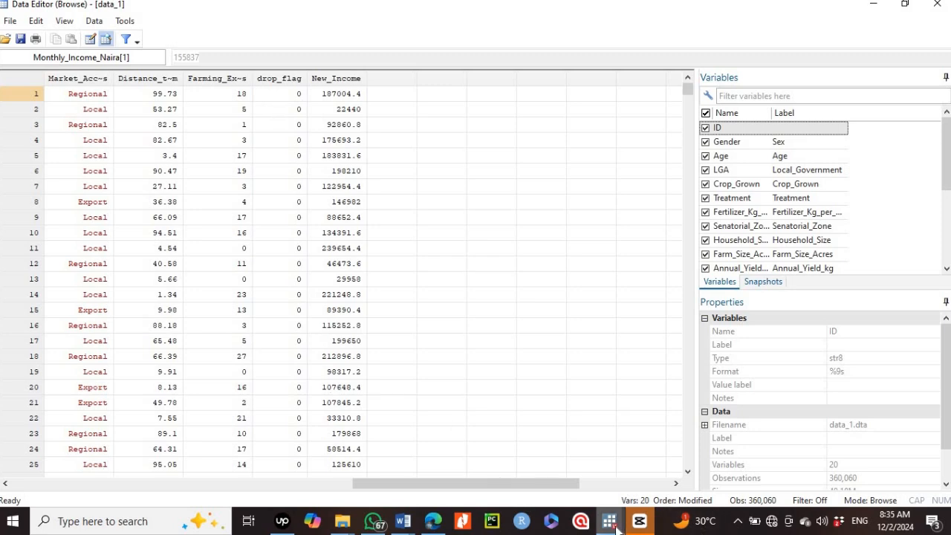
Remove the drop_flag variable from the dataset with a drop command
mouse_move(609, 521)
click(548, 486)
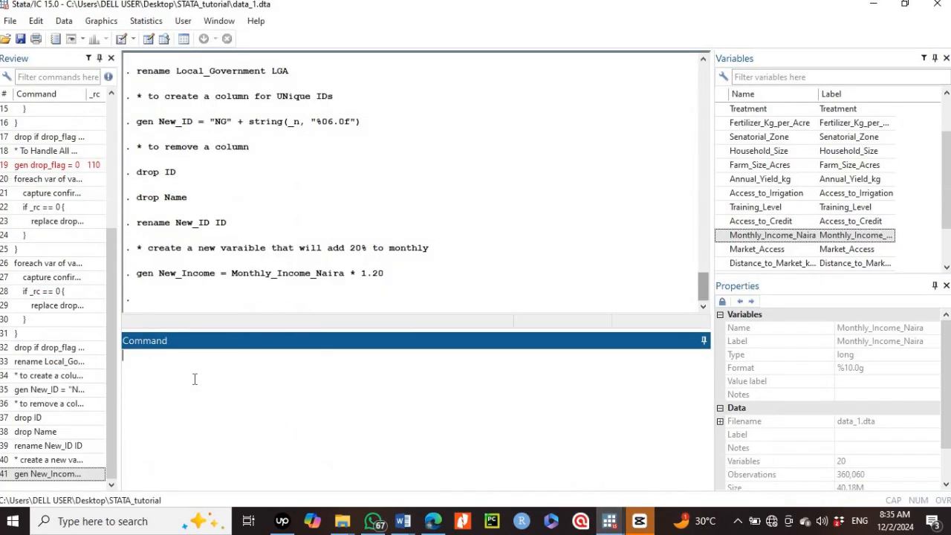
text(drop)
scroll(946, 260, down, 2)
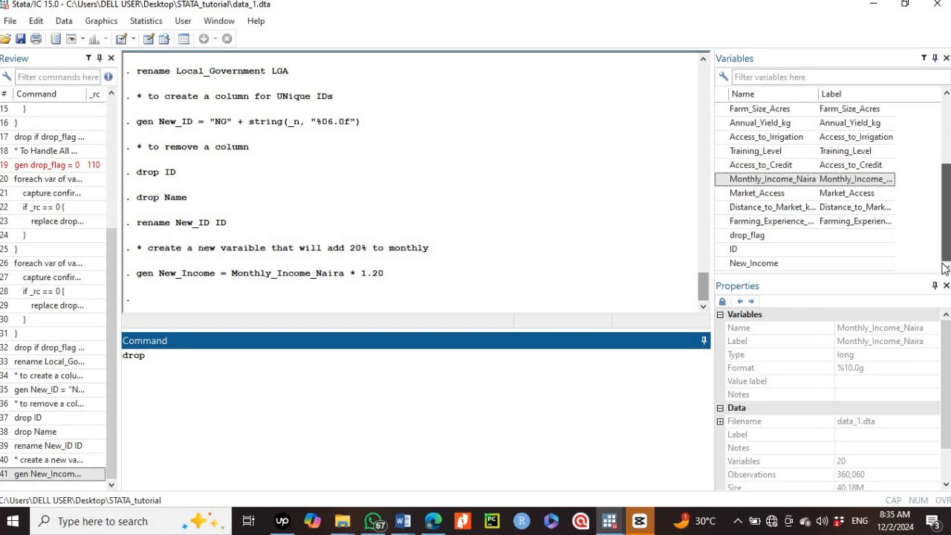
double_click(749, 237)
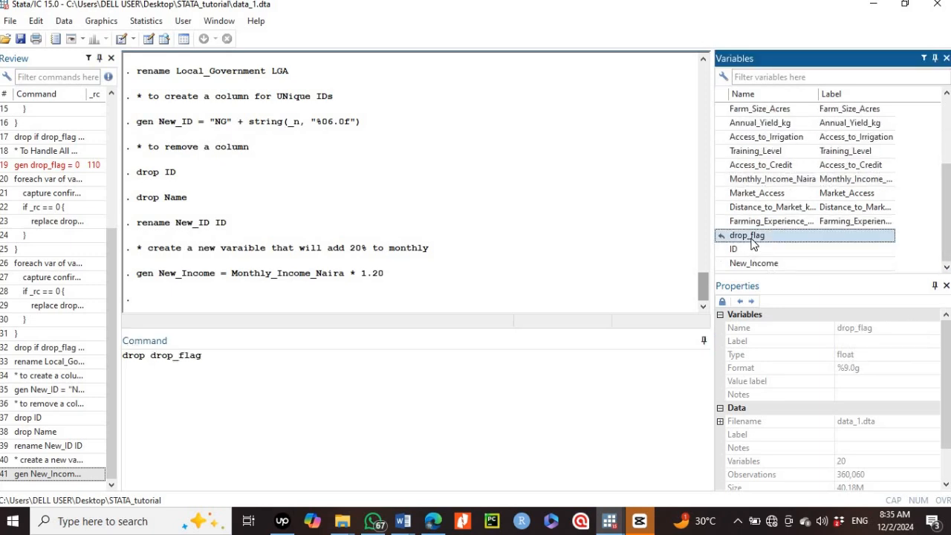
click(245, 364)
key(Return)
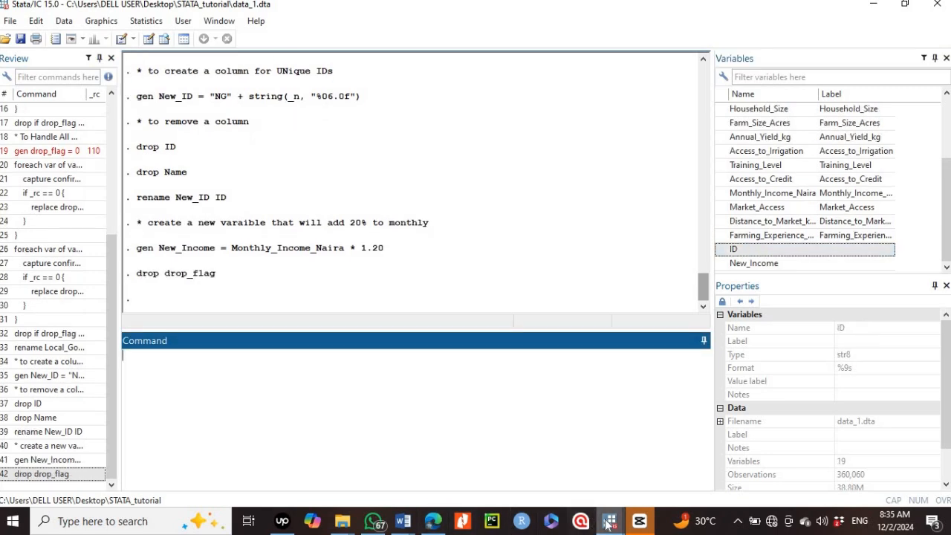
Review the dataset's columns in the data browser from New_Income back to ID, and select the Age column
mouse_move(608, 522)
click(675, 475)
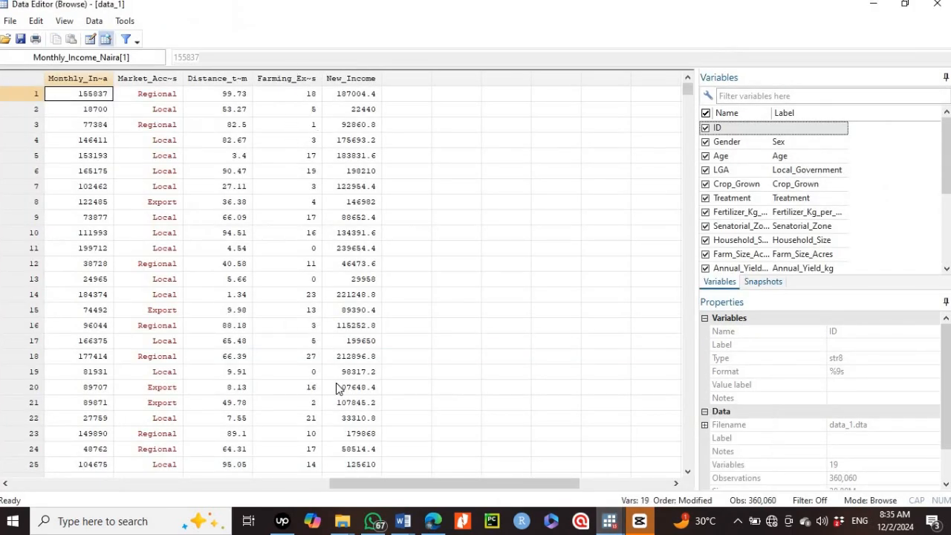
drag(448, 489, 120, 465)
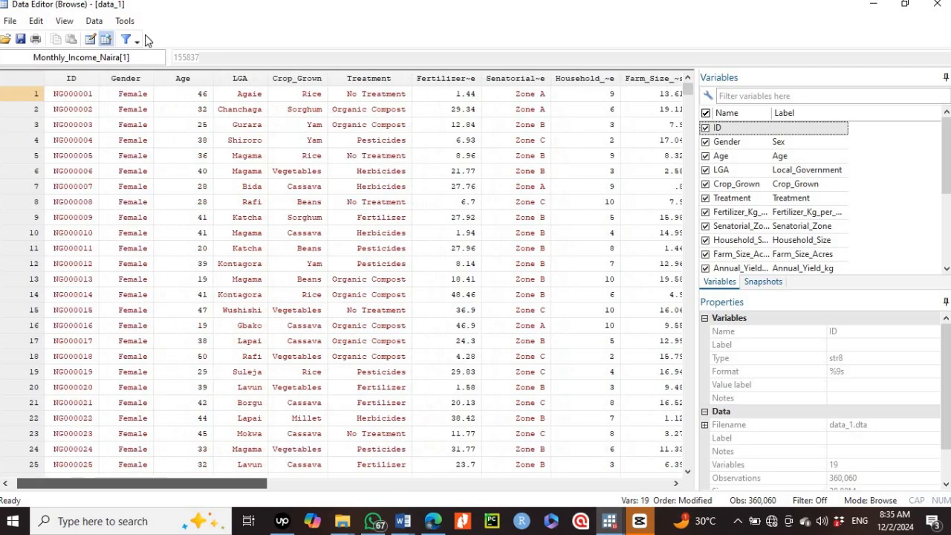
click(185, 78)
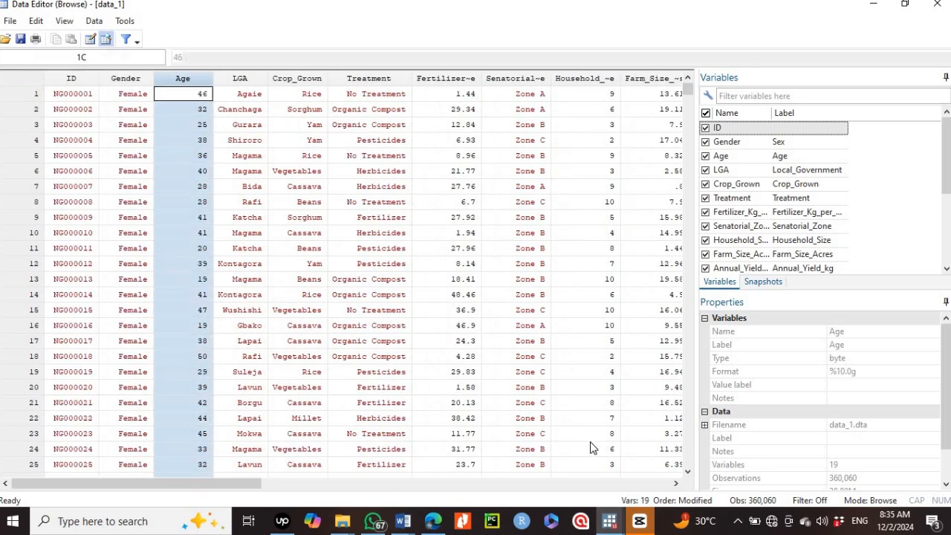
Tabulate the Age variable and view its frequency table from the beginning
mouse_move(609, 520)
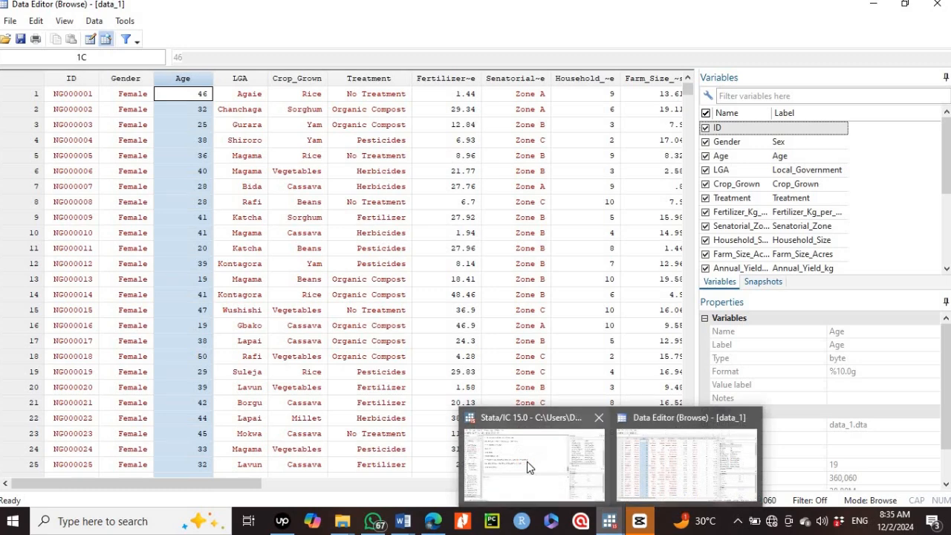
click(529, 462)
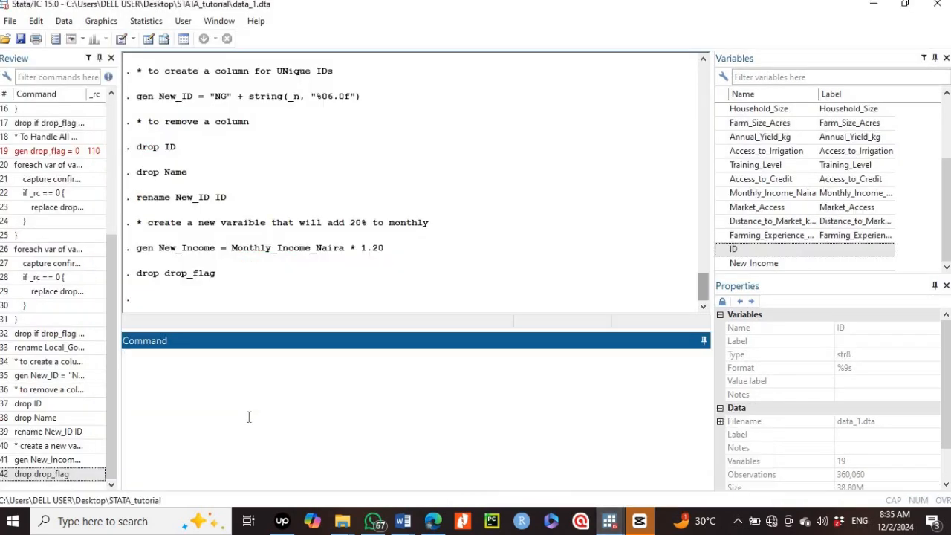
text(tabulate Age)
key(Return)
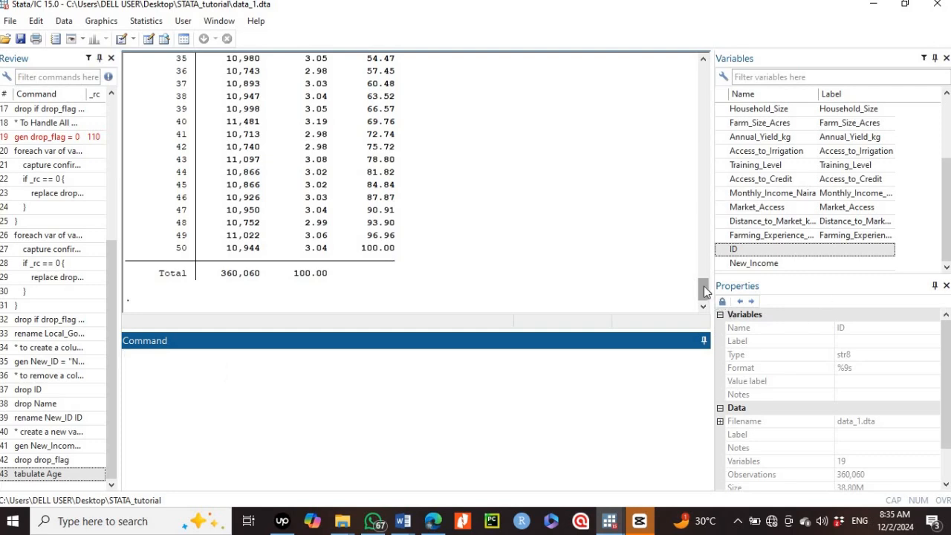
drag(705, 291, 702, 256)
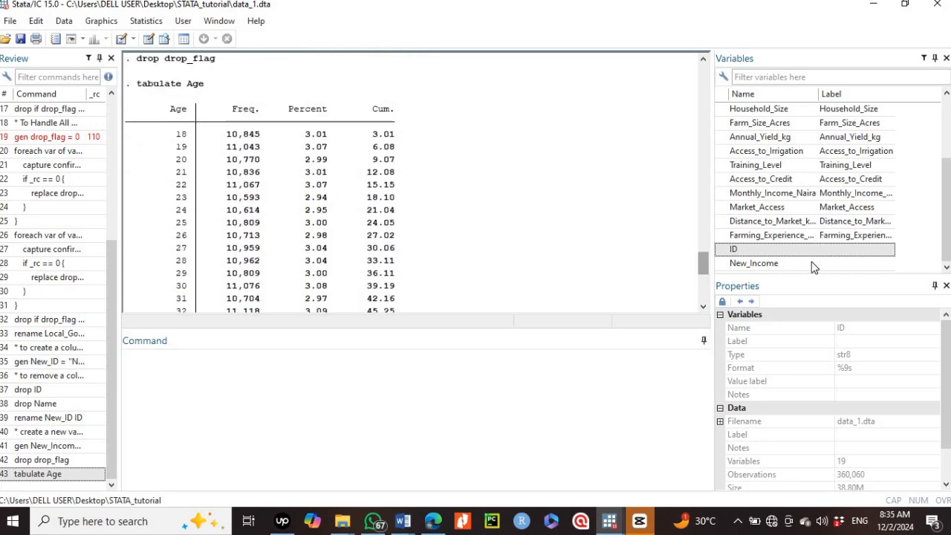
Examine the Age frequency table from the youngest age to the oldest age and the total row
drag(702, 260, 703, 299)
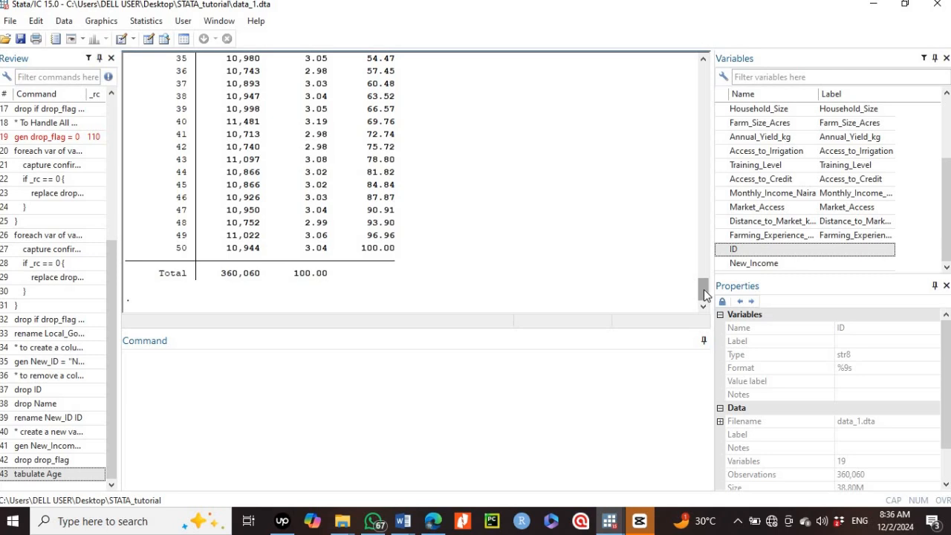
scroll(704, 286, up, 2)
scroll(704, 284, up, 4)
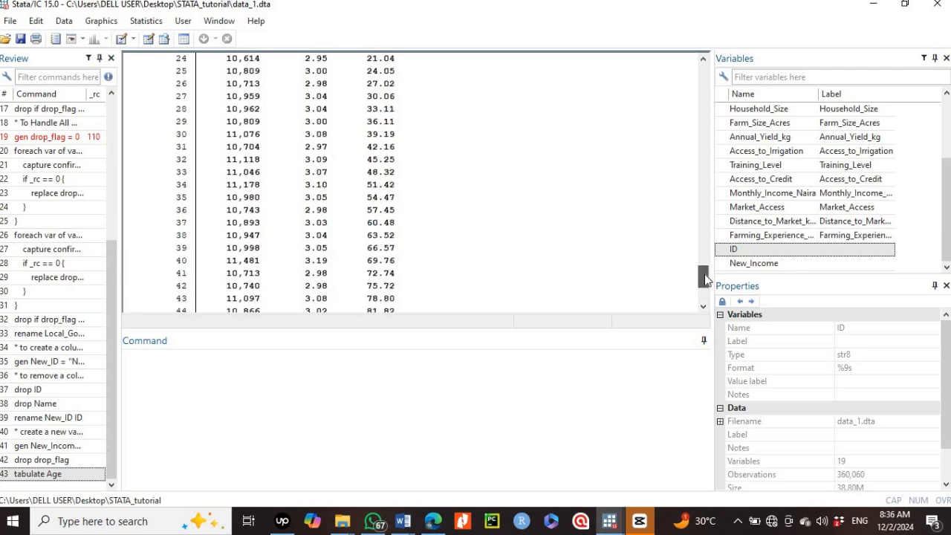
scroll(706, 276, up, 1)
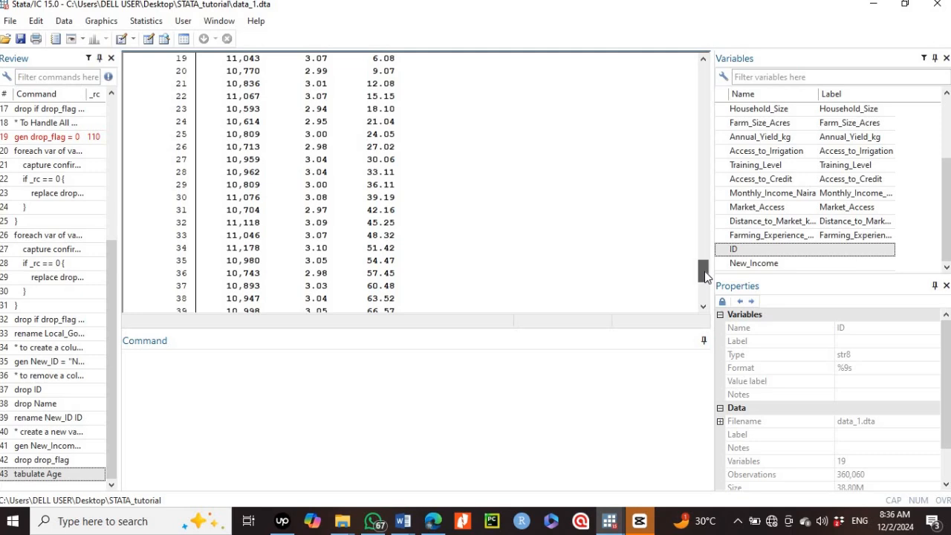
scroll(706, 277, up, 1)
scroll(706, 276, down, 6)
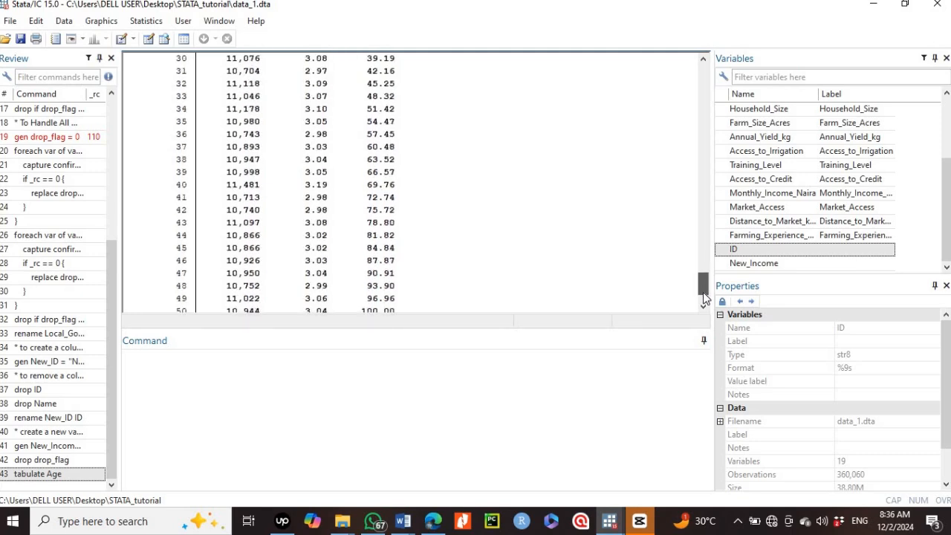
click(155, 381)
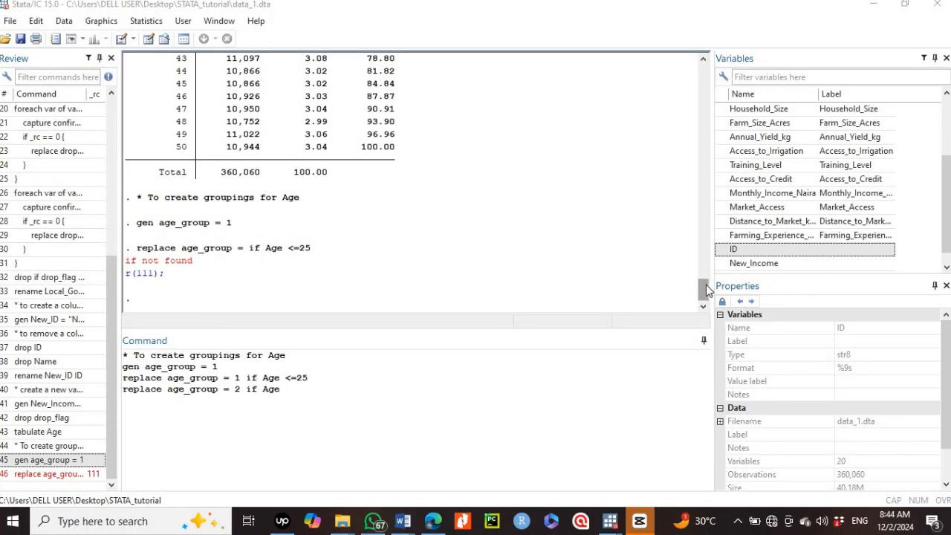
drag(706, 285, 705, 252)
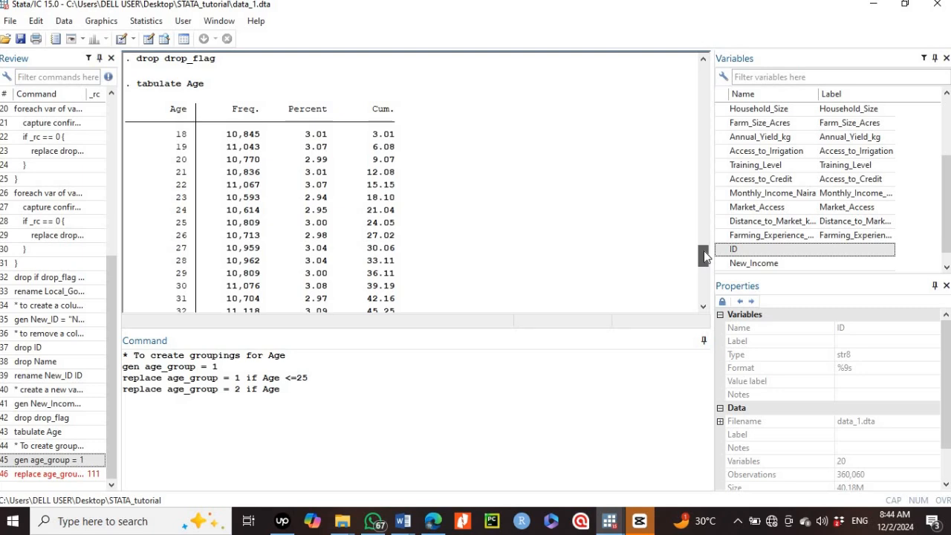
drag(704, 250, 706, 282)
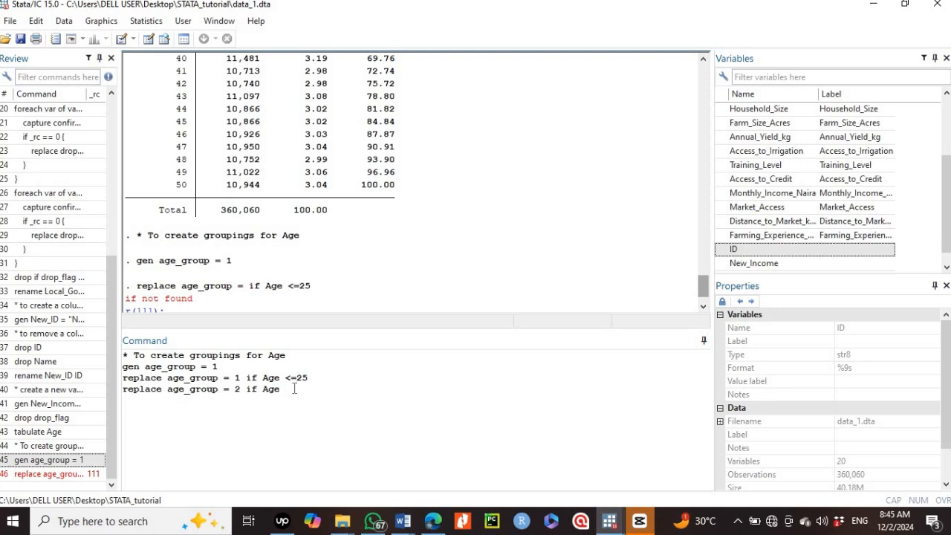
Cut the two replace lines from the drafted commands, leaving the age groupings comment and gen age_group = 1
drag(295, 389, 125, 381)
key(ctrl+c)
key(BackSpace)
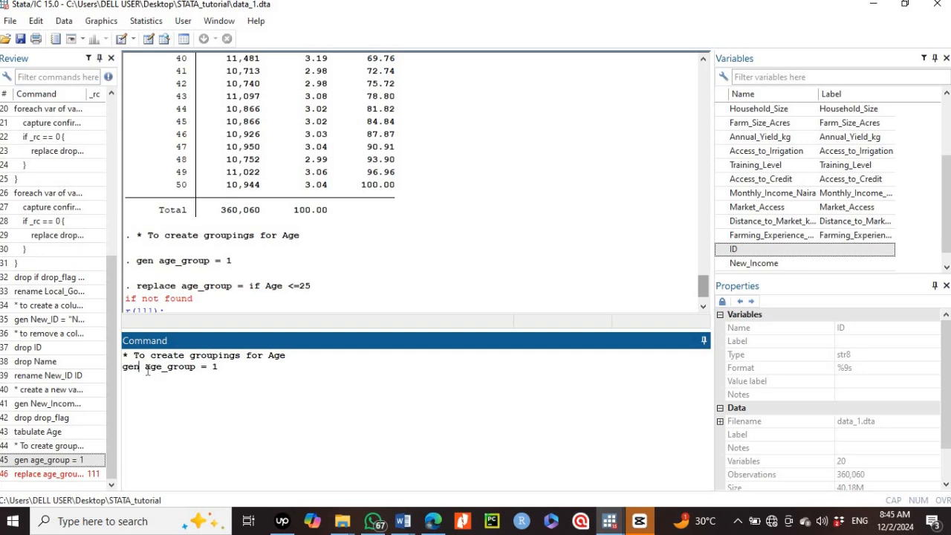
double_click(186, 367)
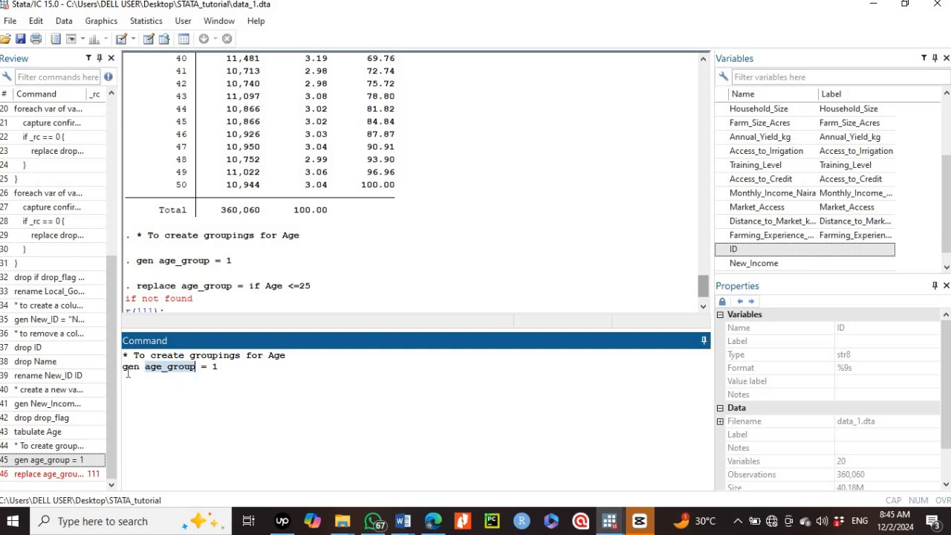
click(222, 367)
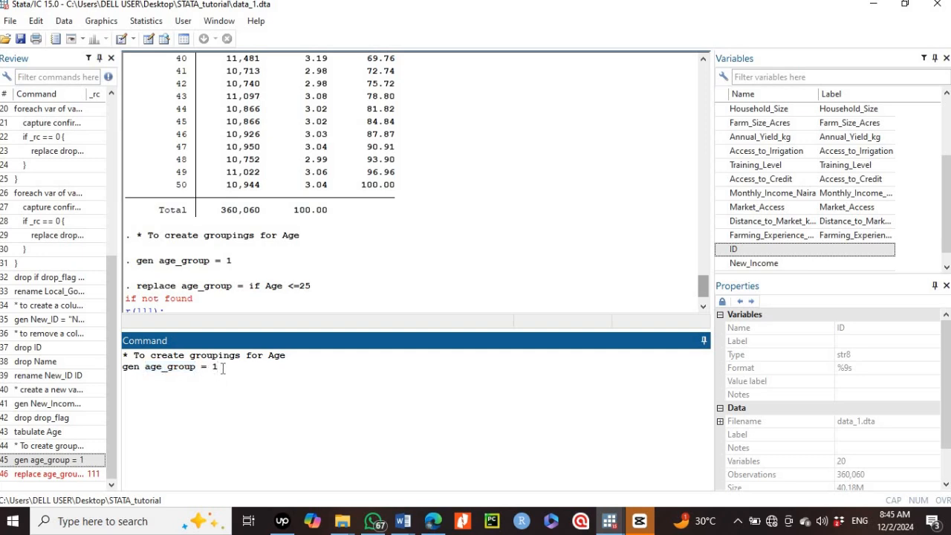
Check the age_group column at the end of the dataset in the data browser and return to the main window
click(611, 520)
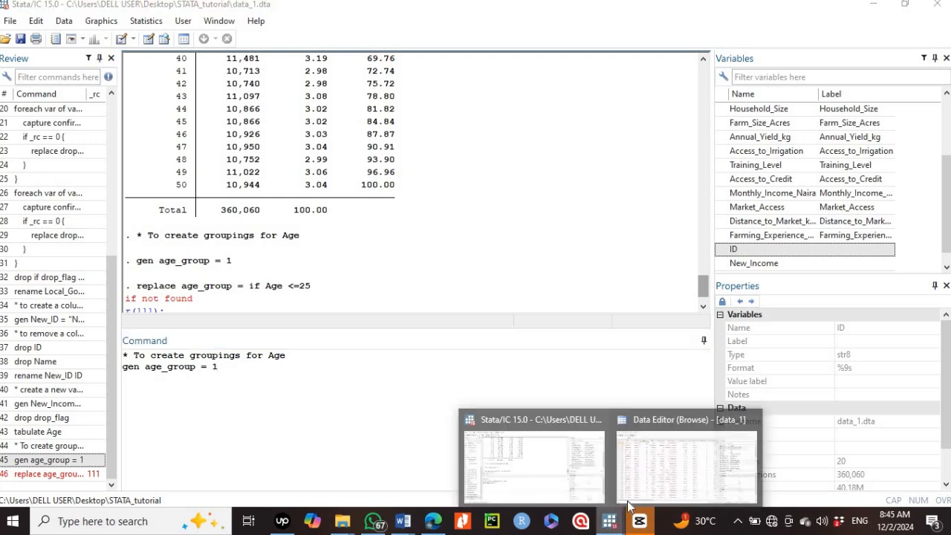
click(666, 465)
drag(171, 485, 483, 497)
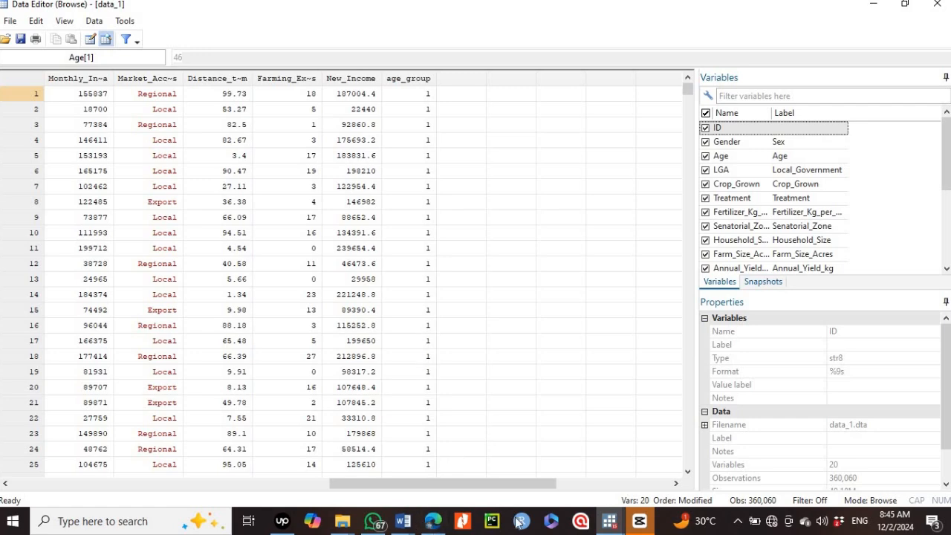
mouse_move(611, 524)
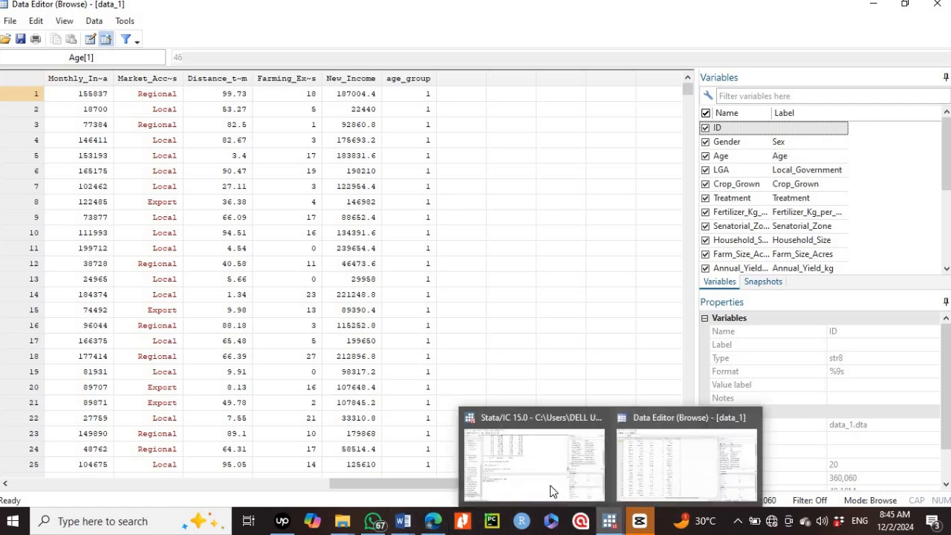
click(542, 476)
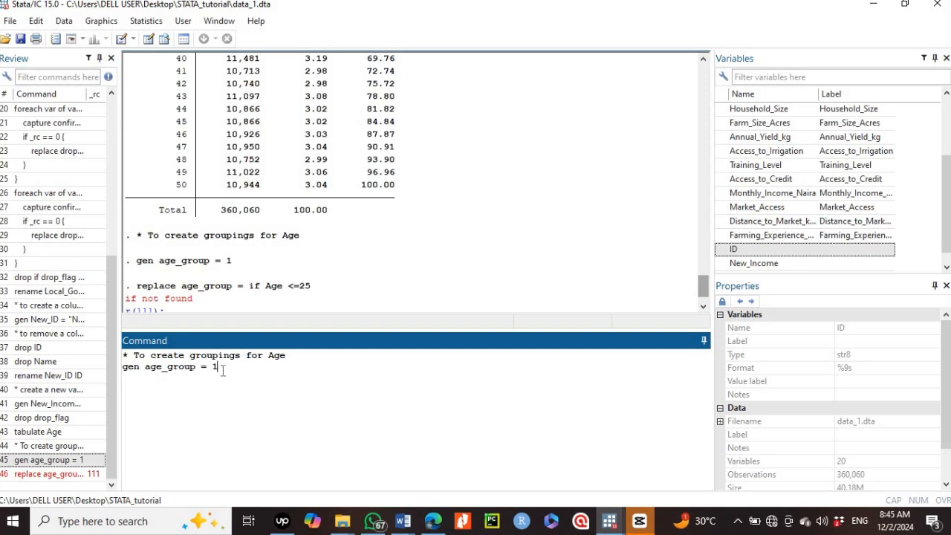
Put the two cut replace lines back below gen age_group = 1 in the drafted commands
key(ctrl+a)
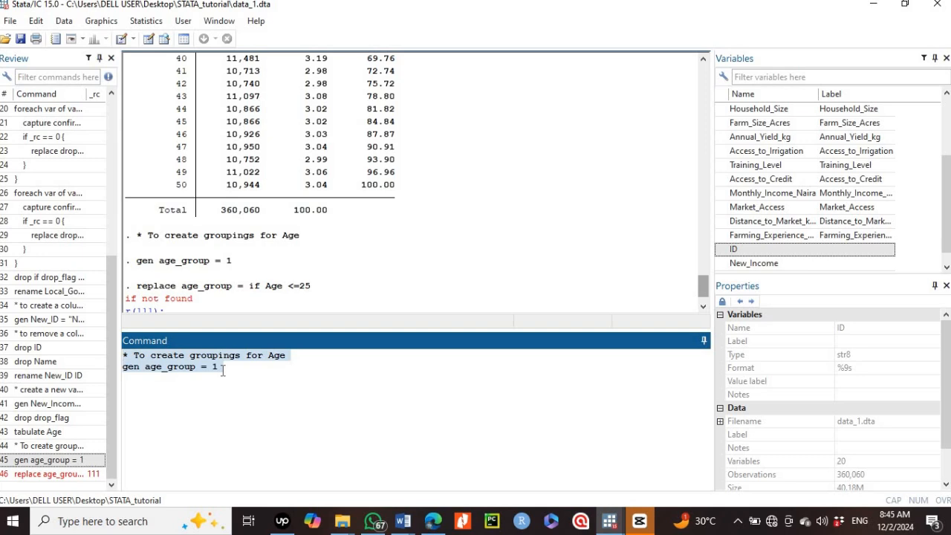
click(222, 373)
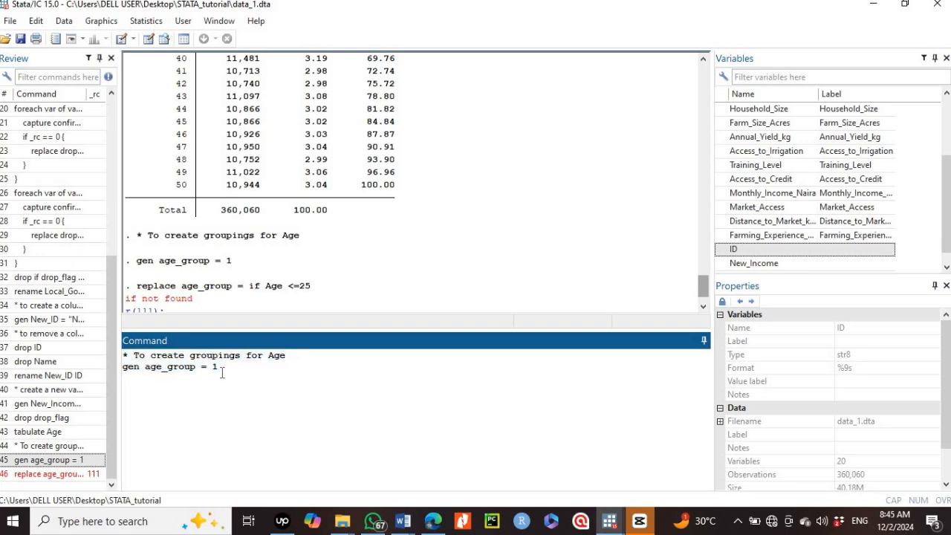
key(ctrl+v)
Copy the whole draft aside, remove the age_group variable with a drop command, and paste the draft back
key(ctrl+a)
key(ctrl+c)
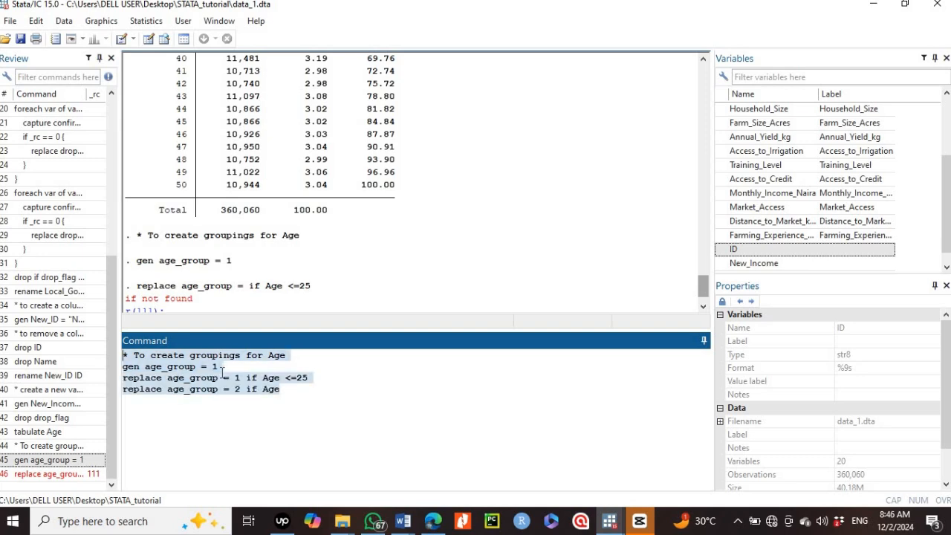
key(Delete)
text(dro)
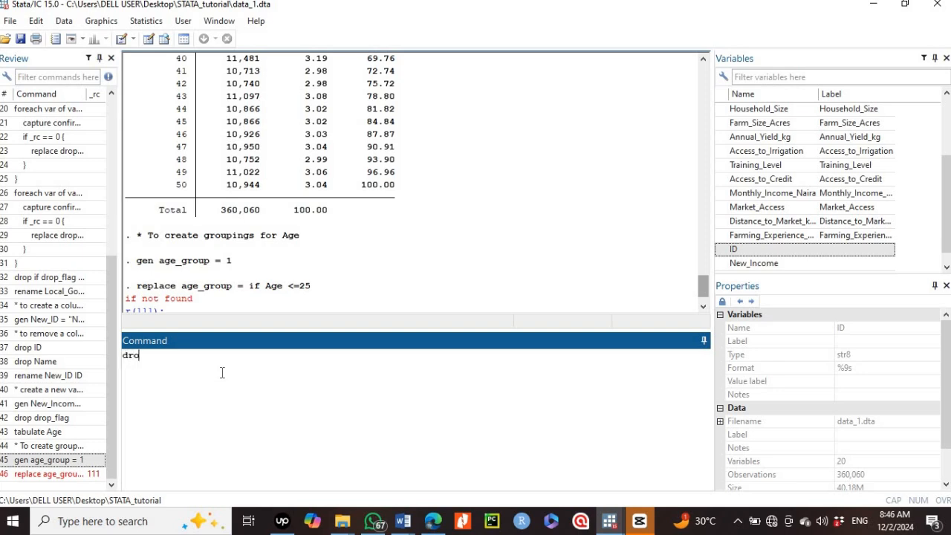
text(p age_group)
key(Return)
key(ctrl+v)
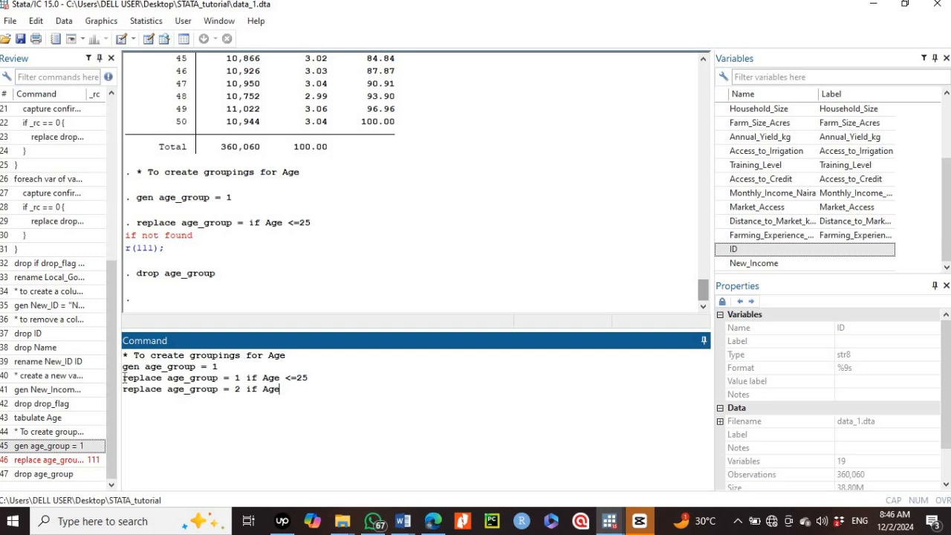
drag(124, 378, 301, 391)
key(ctrl+c)
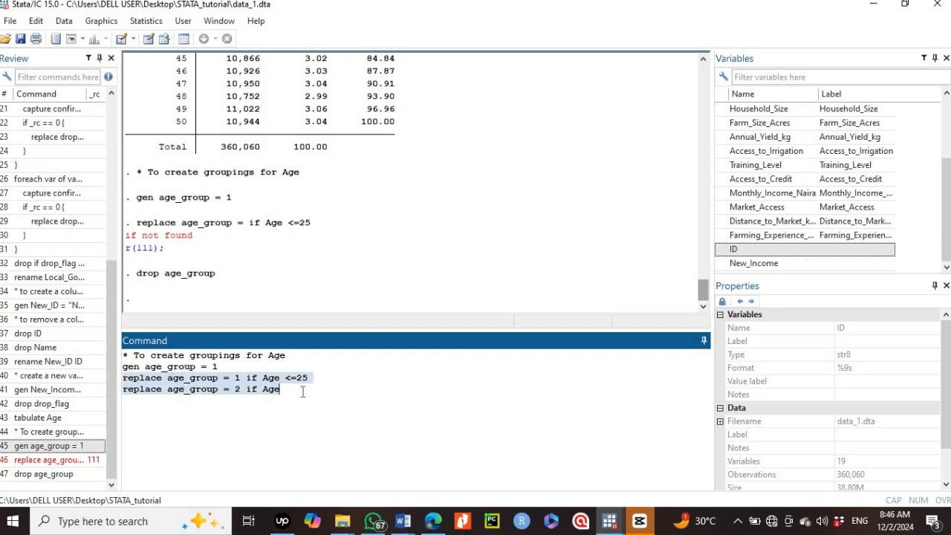
key(BackSpace)
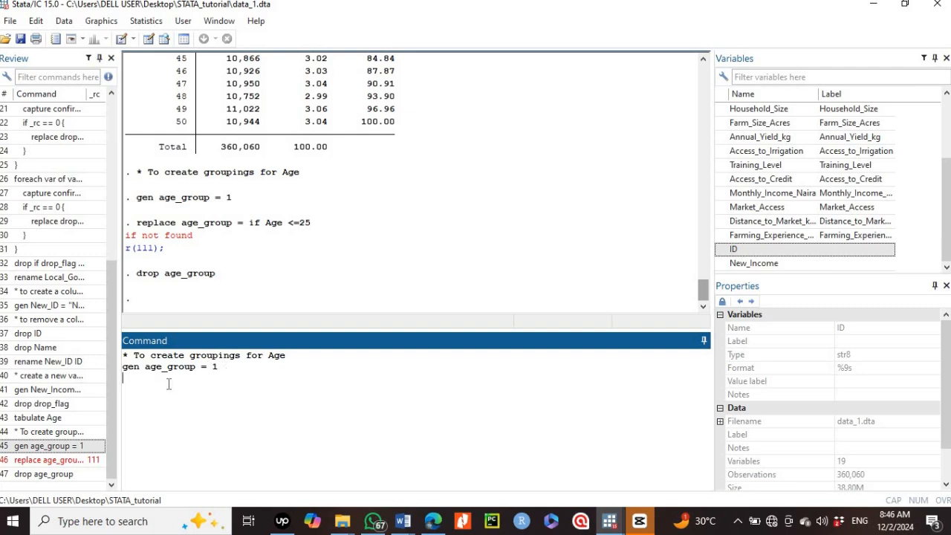
key(ctrl+v)
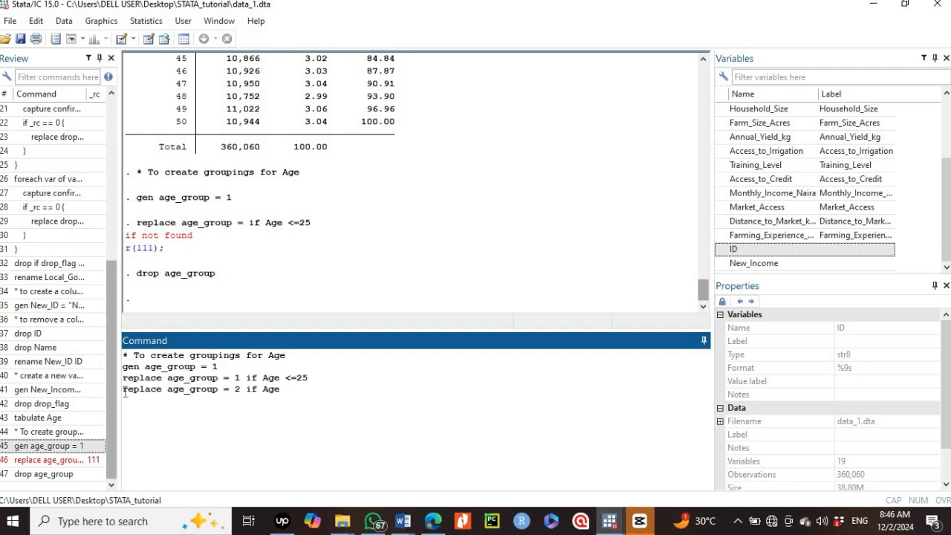
Set the group 1 condition to Age <=24 and rewrite the next line as replace age_group = 2 if Age >=25 & Age <=29
drag(123, 389, 284, 394)
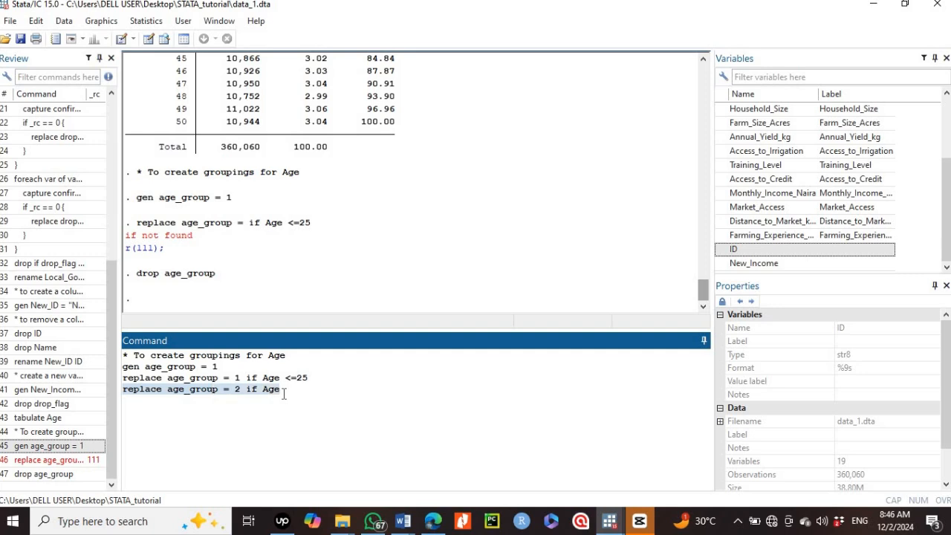
key(BackSpace)
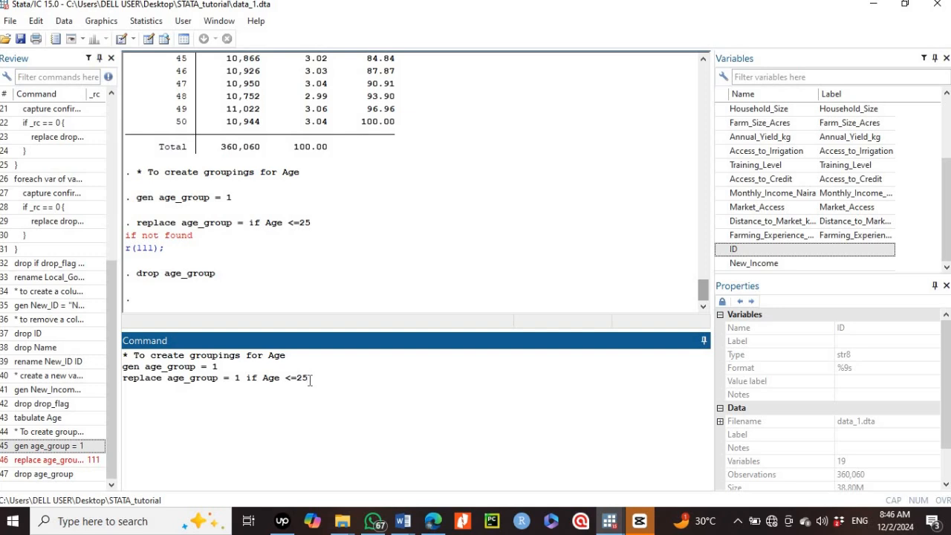
key(BackSpace)
text(4)
key(Return)
text(replace age_group = 2 if Age)
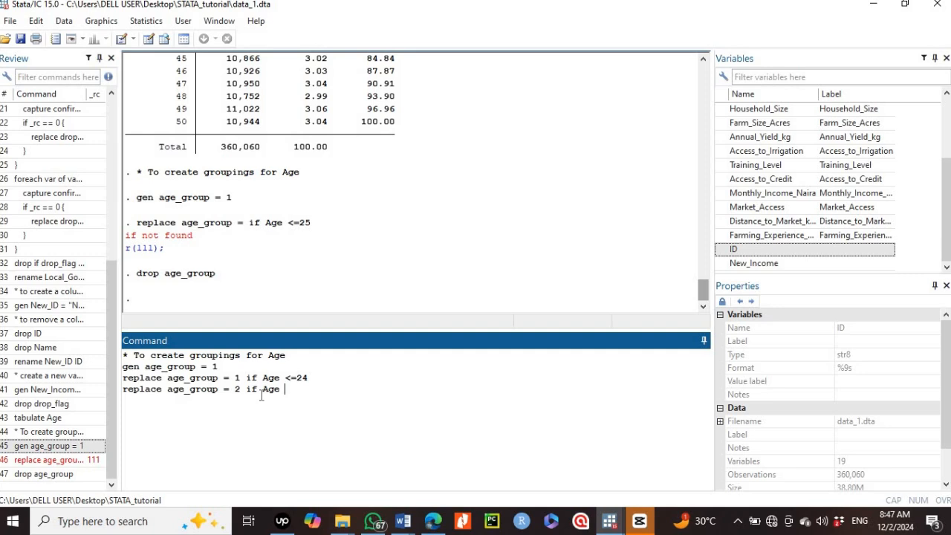
text(>=25 & Age <=29)
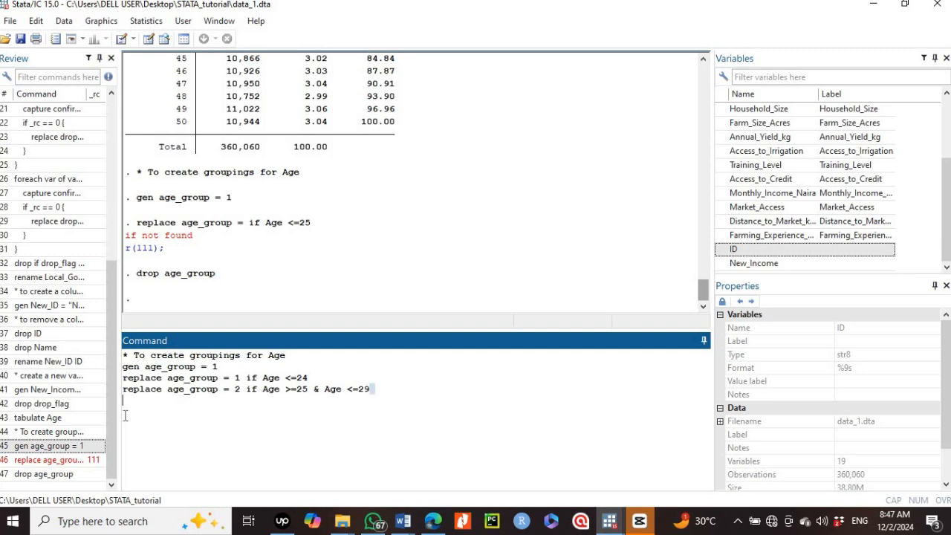
Duplicate the group 2 line and edit the copy to replace age_group = 3 if Age >=30 & Age <=34
shift+click(118, 391)
key(ctrl+c)
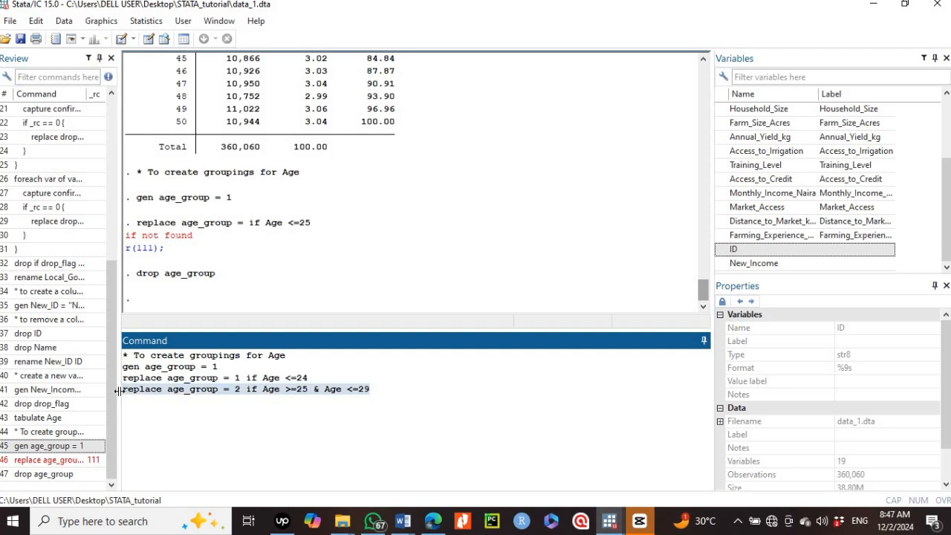
click(383, 389)
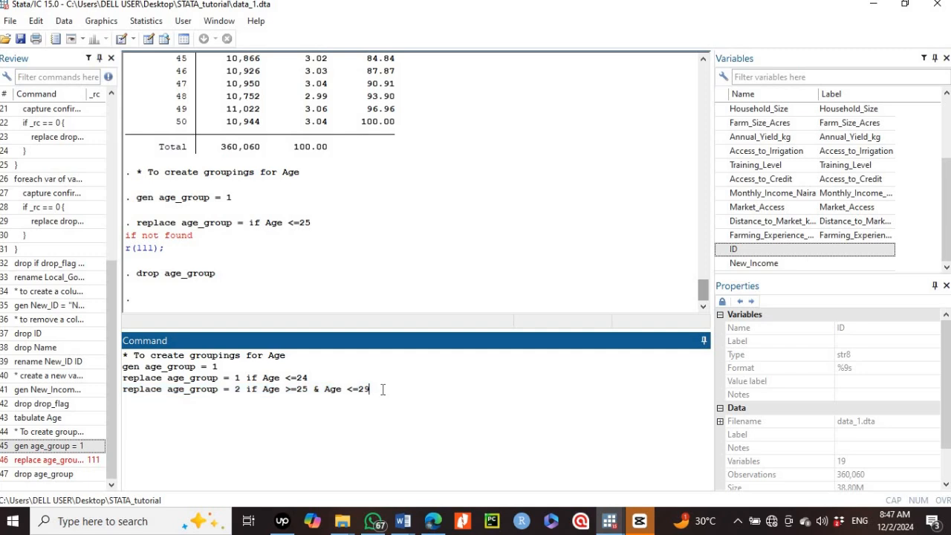
key(Return)
key(ctrl+v)
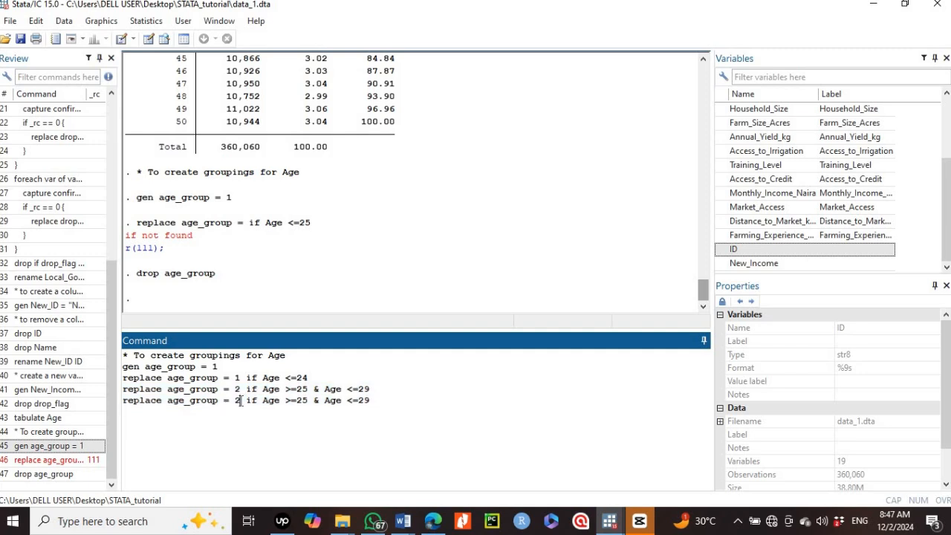
key(BackSpace)
text(3)
click(309, 402)
key(BackSpace)
key(BackSpace)
text(30)
click(371, 401)
key(BackSpace)
key(BackSpace)
text(34)
Add another copy of the group 2 line and edit it to replace age_group = 4 if Age >=35 & Age <=39
key(Return)
key(ctrl+v)
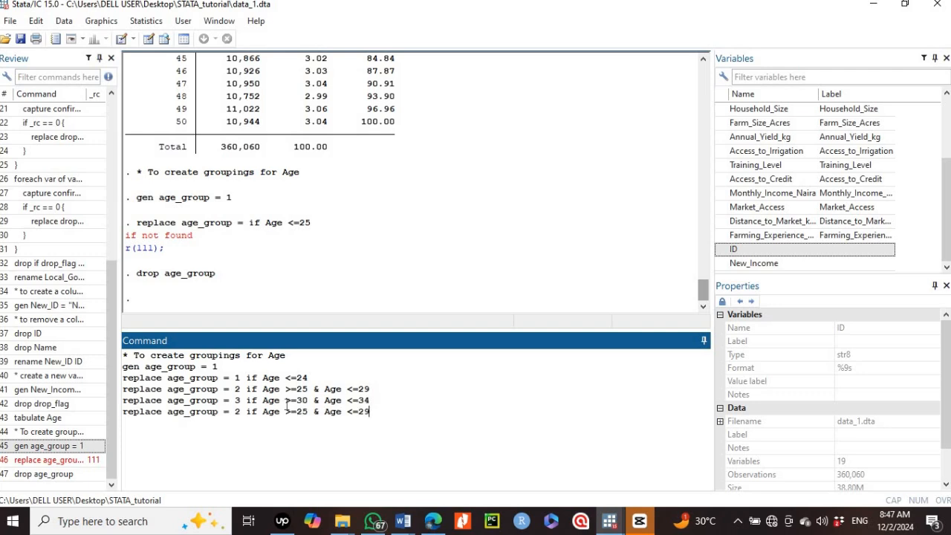
click(241, 414)
key(BackSpace)
text(4)
click(303, 413)
key(BackSpace)
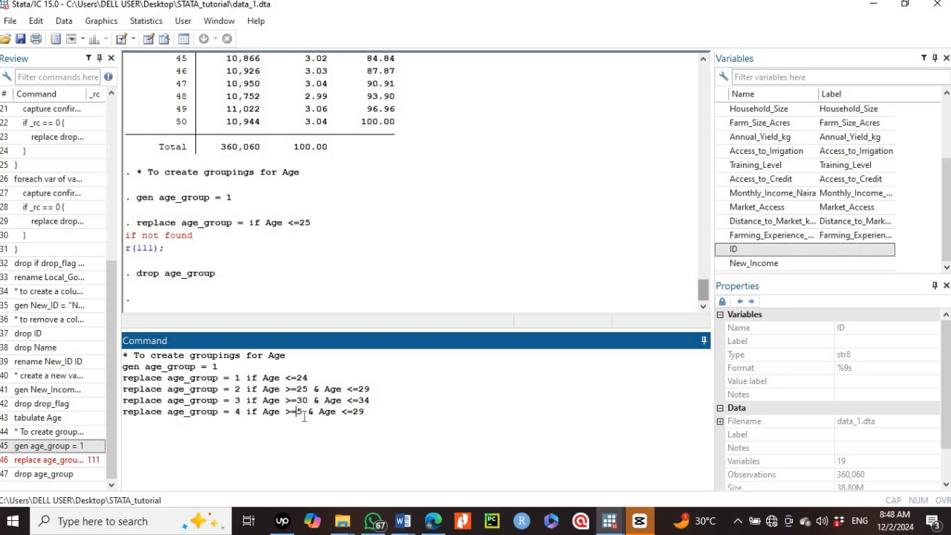
text(3)
click(364, 414)
key(BackSpace)
text(3)
Paste the group 2 line again and edit it to replace age_group = 5 if Age >=40 & Age <=44
key(ctrl+v)
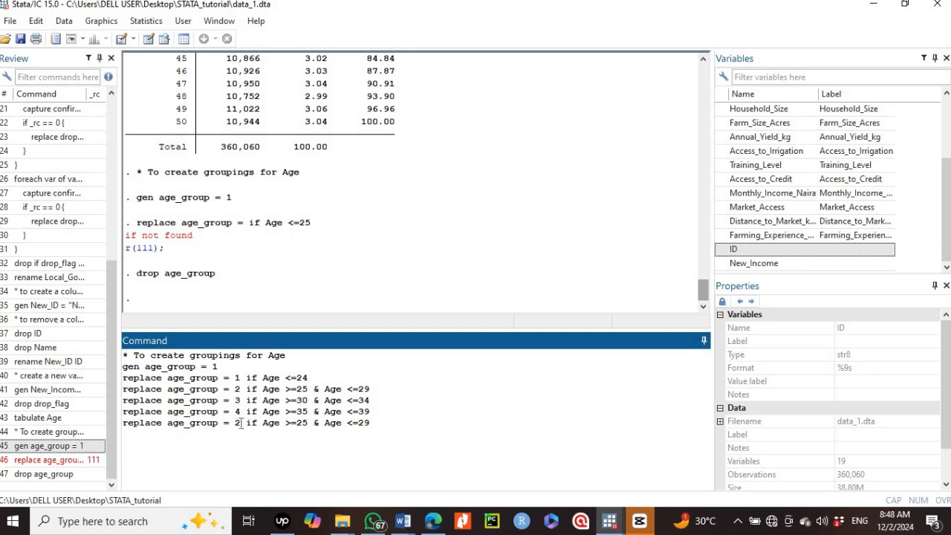
key(BackSpace)
text(5)
click(309, 424)
key(BackSpace)
key(BackSpace)
text(4)
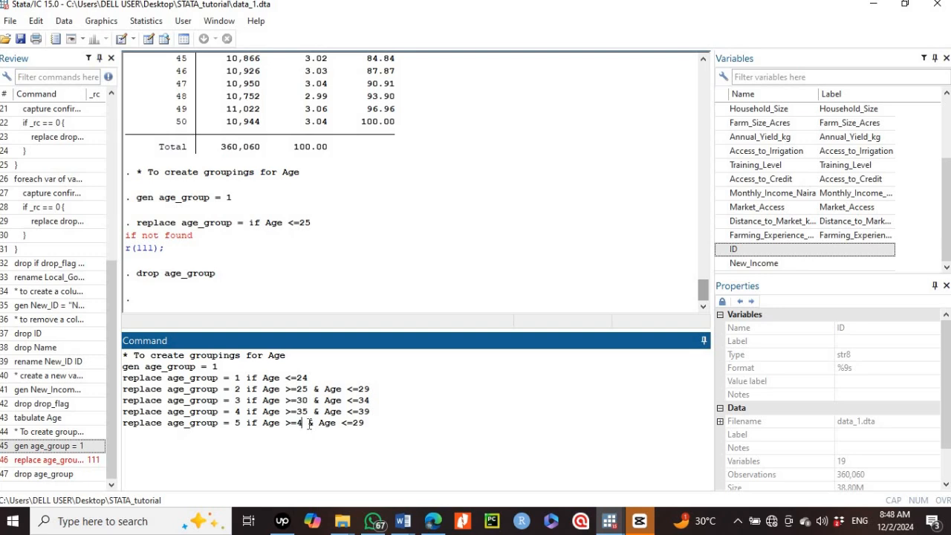
text(0)
click(370, 424)
key(BackSpace)
key(BackSpace)
text(44)
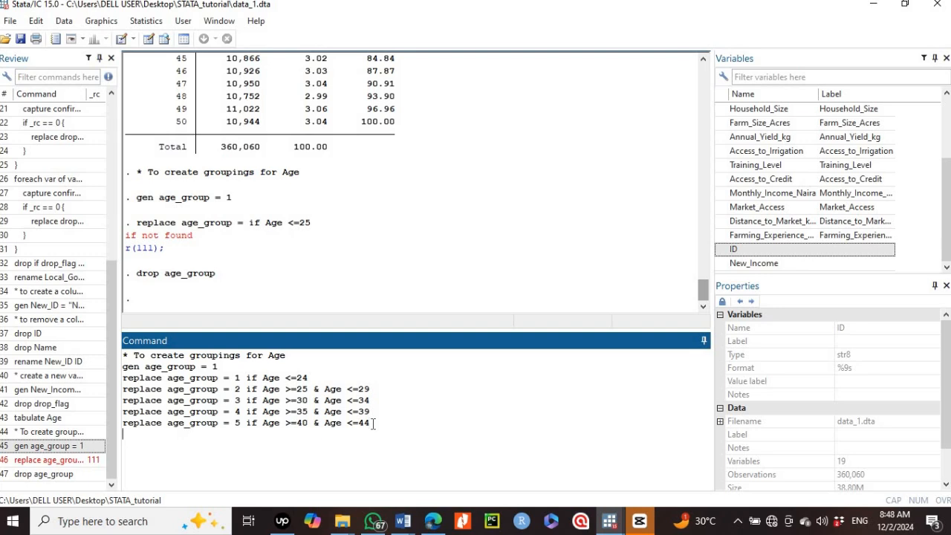
Paste the group 2 line once more, edit it to replace age_group = 6 if Age >=45 & Age <=50, and run the block
key(Return)
key(ctrl+v)
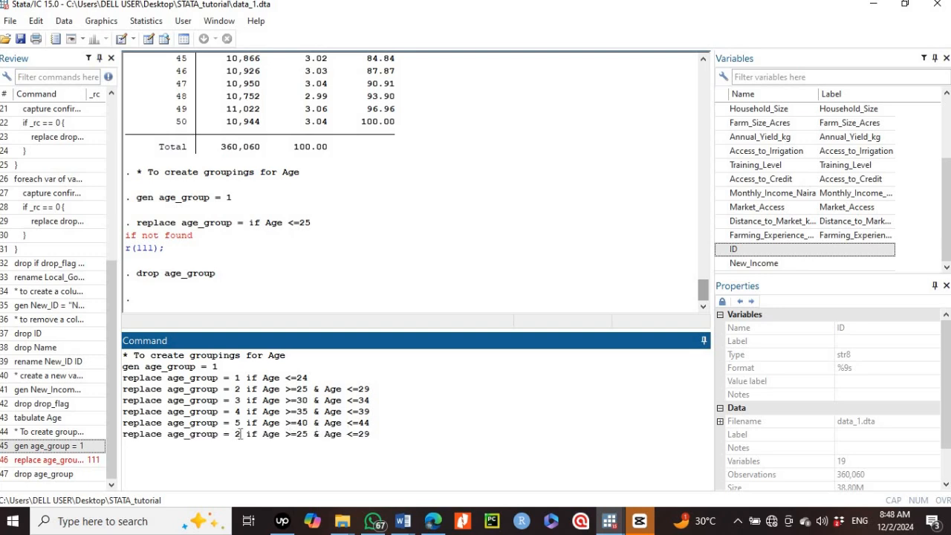
key(BackSpace)
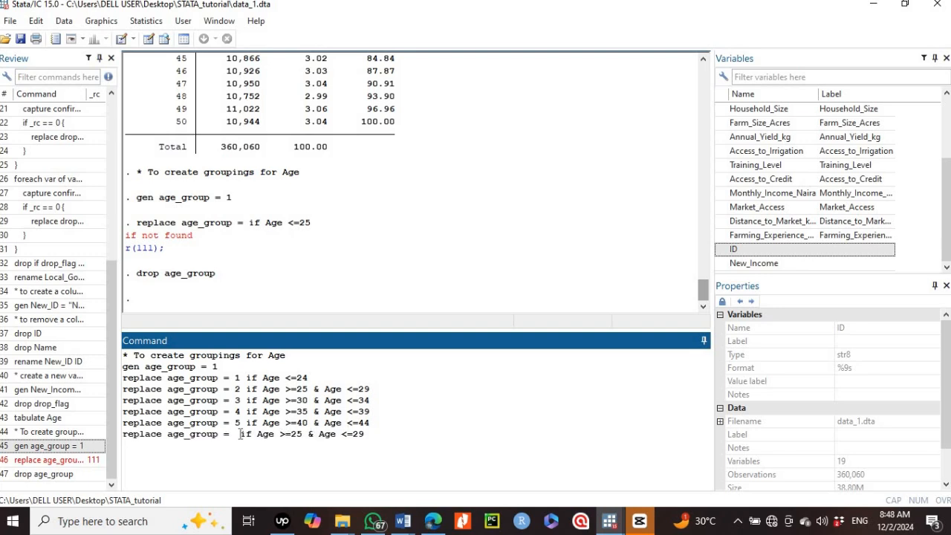
text(6)
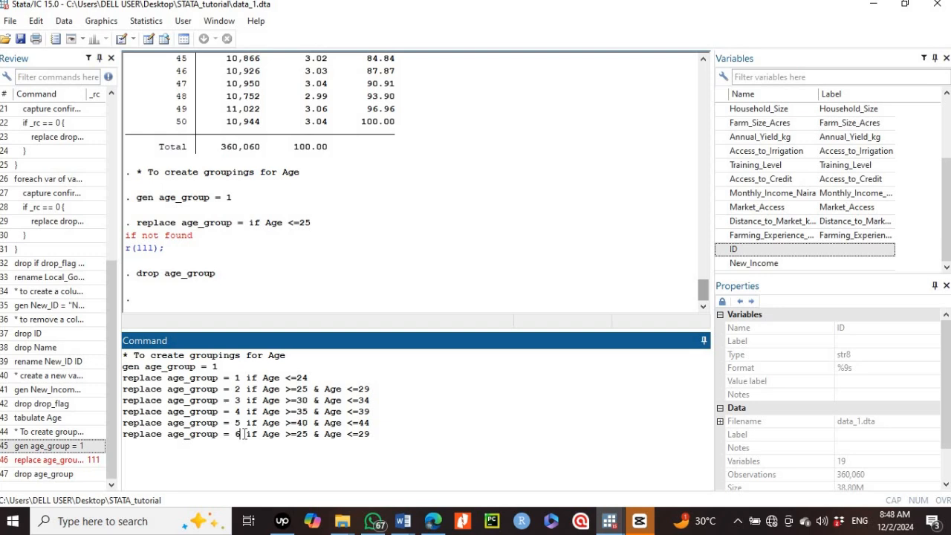
click(309, 436)
key(BackSpace)
key(BackSpace)
text(45)
click(371, 435)
key(BackSpace)
key(BackSpace)
text(50)
key(Return)
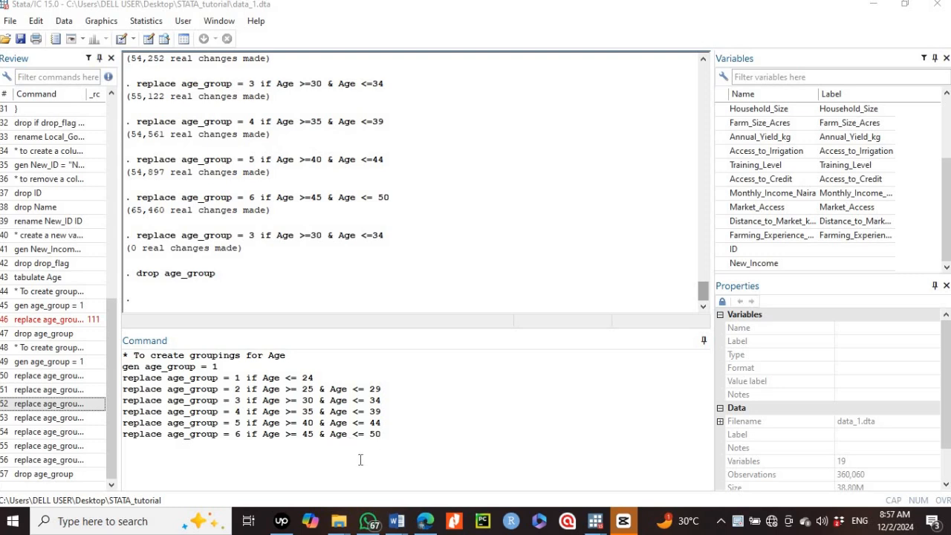
Below the group 6 line, start a label define agegroup command with 1 "Under 25" and 2 "25-29"
click(387, 439)
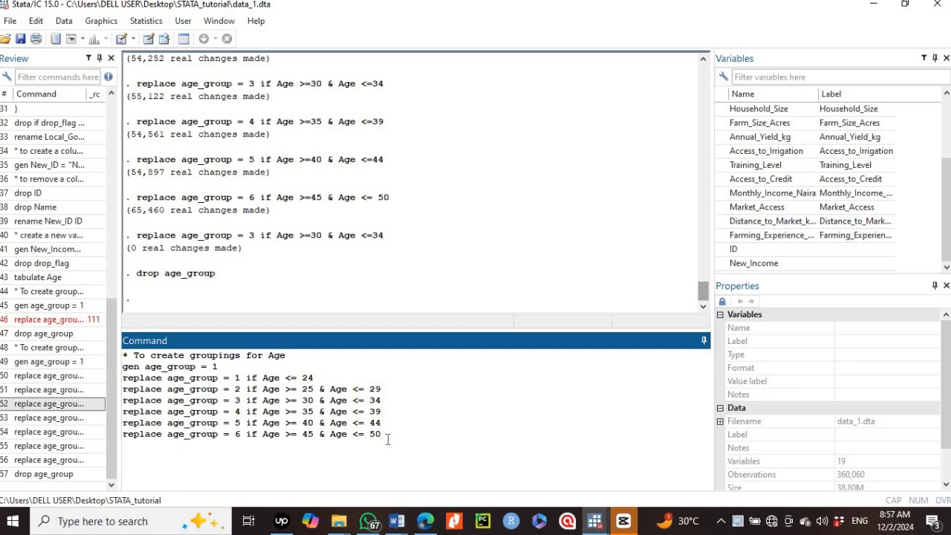
key(Return)
text(label define agegroup)
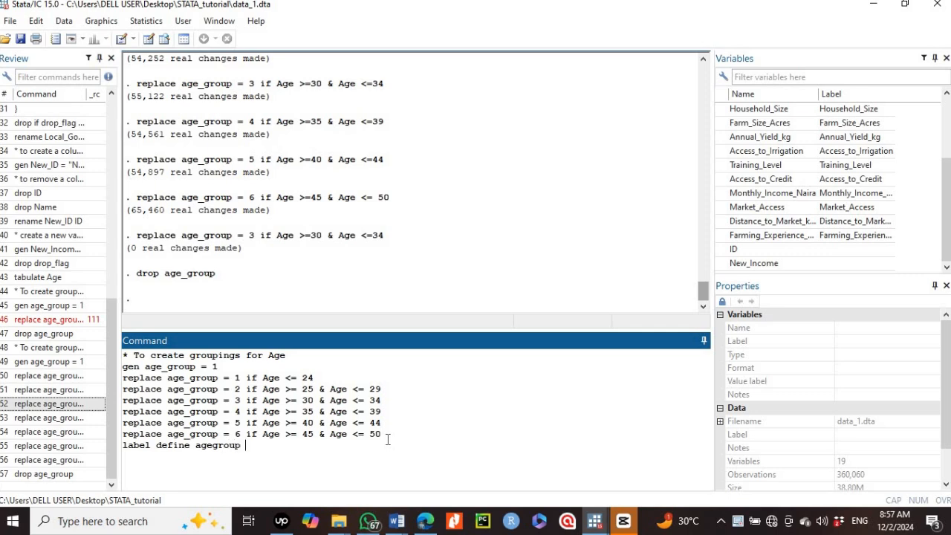
text( 1 "Under 25",)
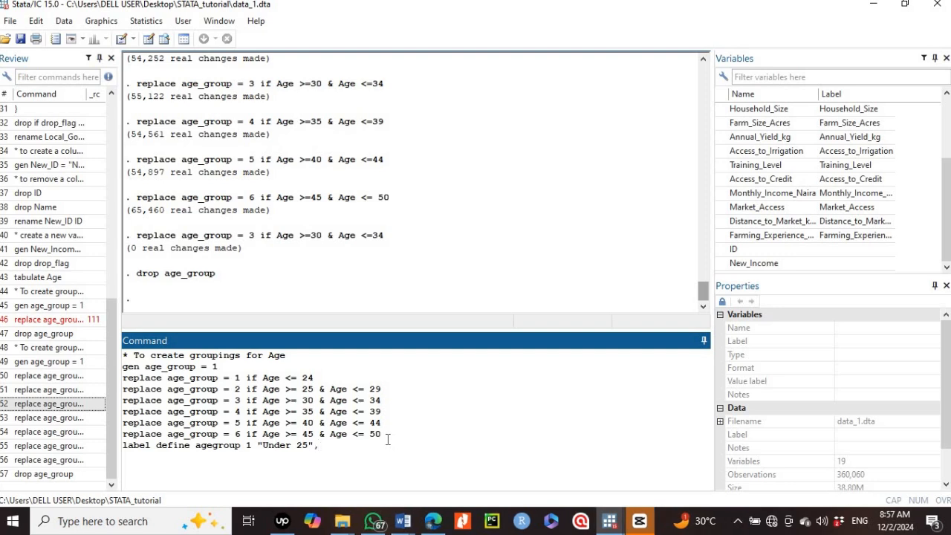
key(BackSpace)
text(2)
text( ")
text(25)
text(-)
text(29)
text(")
Extend the agegroup label definition with 3 "30-34" and 4 "35-39"
text( 3)
text(3 ")
text(30)
text(-)
text(34)
text(")
text( 4)
text( ")
text(35-)
text(3)
text(9)
text(")
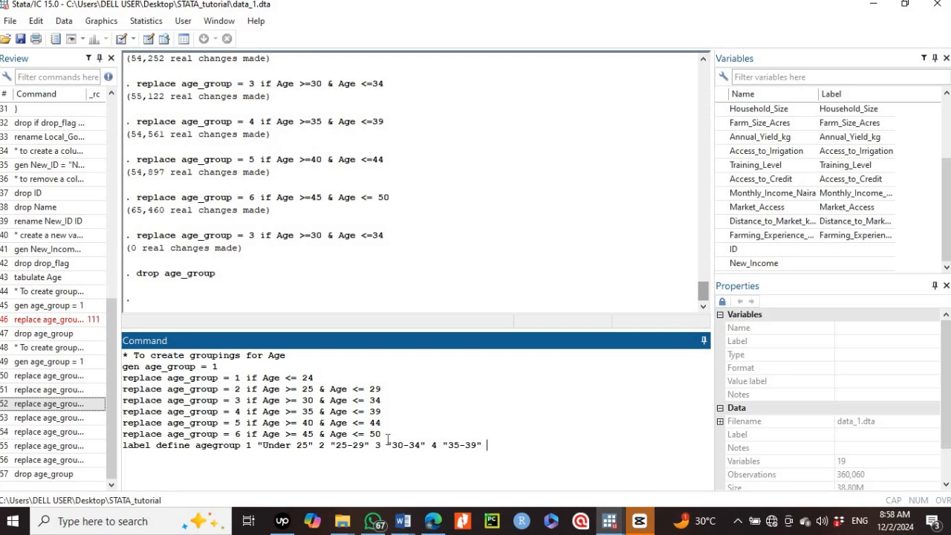
Complete the label definition with 5 "40-44" 6 "45-50", add the line label values age_group agegroup, and run the whole block
text( 5 "49)
key(BackSpace)
text(0-44" 6 "45-50")
key(Return)
text(label values)
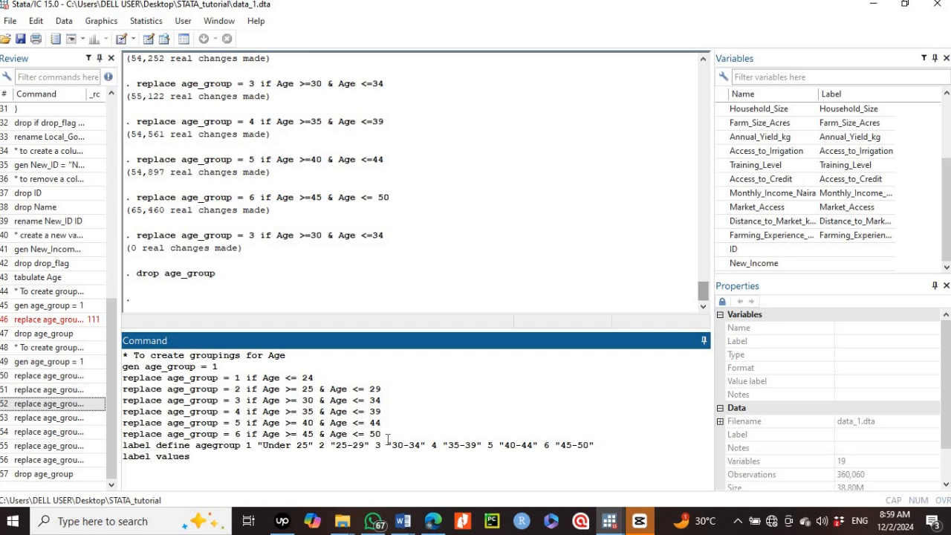
text( age_group agegroup)
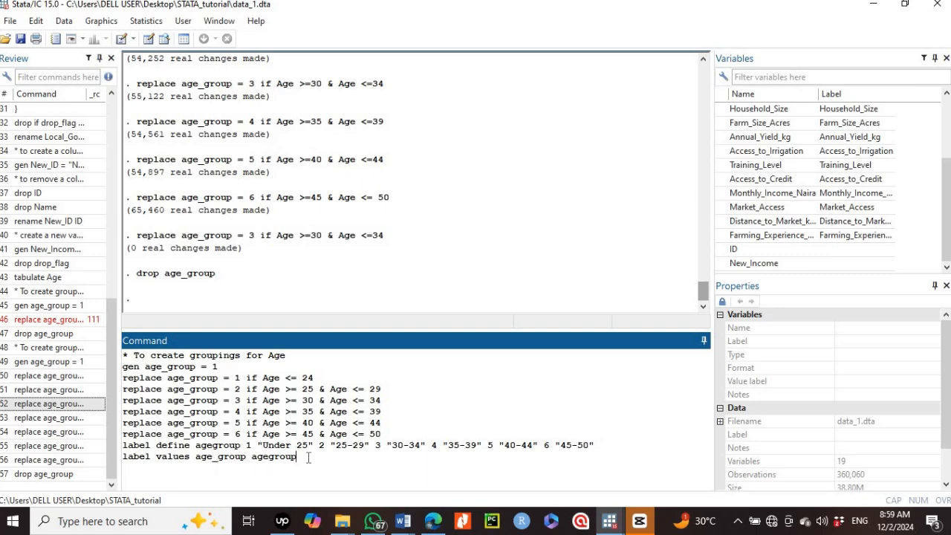
key(Return)
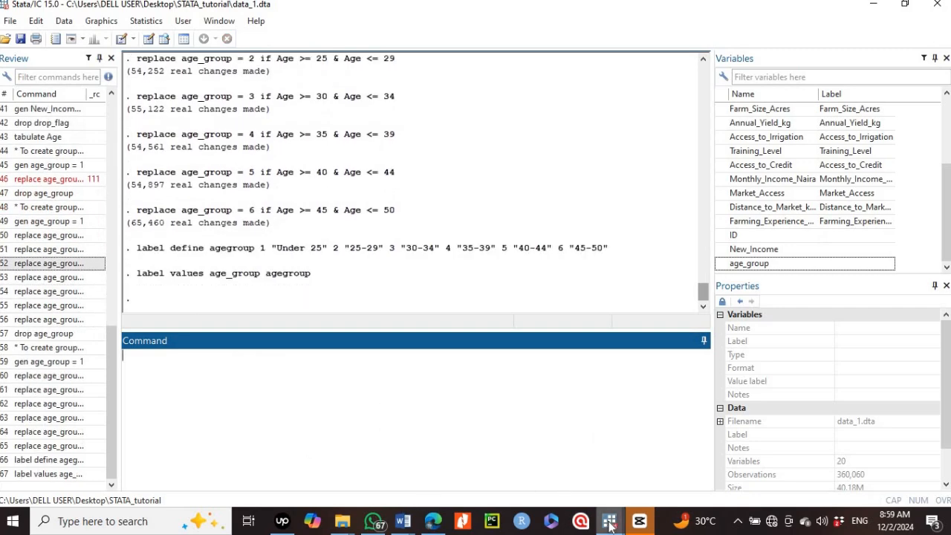
Inspect the labelled age_group column in the Data Editor and return to the main Stata window
mouse_move(609, 521)
click(654, 468)
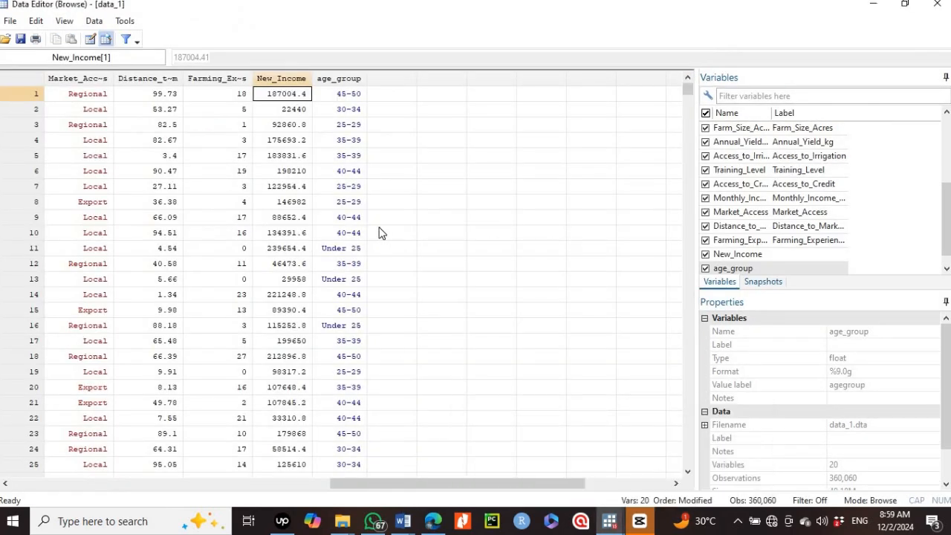
click(344, 81)
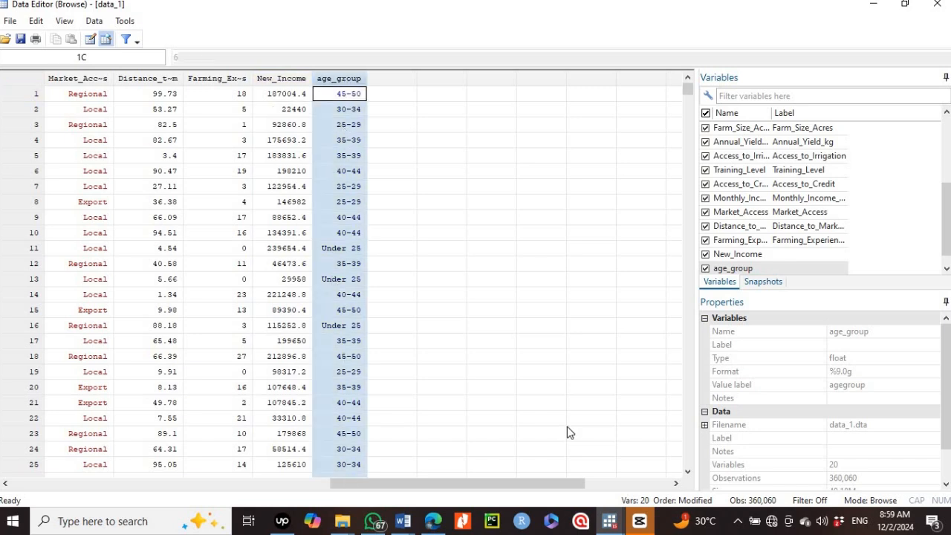
mouse_move(609, 524)
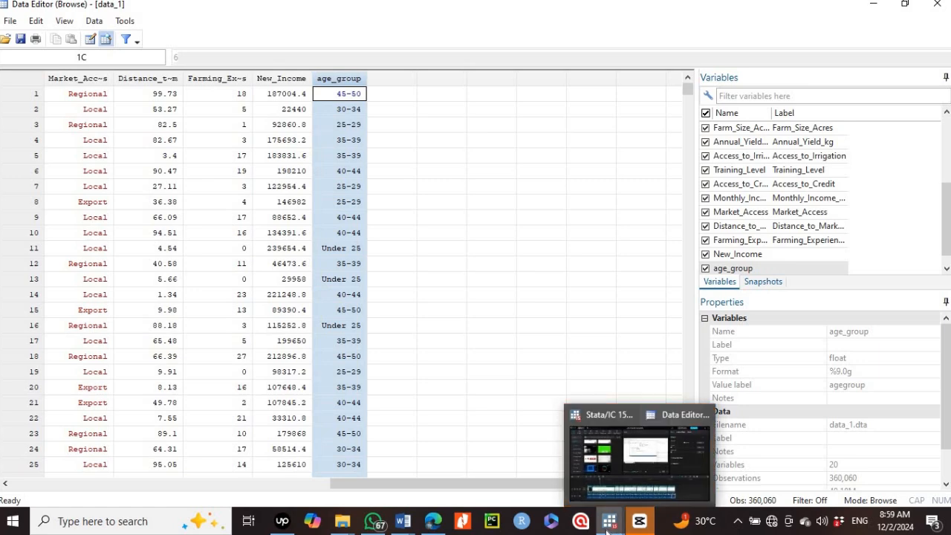
click(563, 471)
Try to run tabulate without naming a variable
click(143, 369)
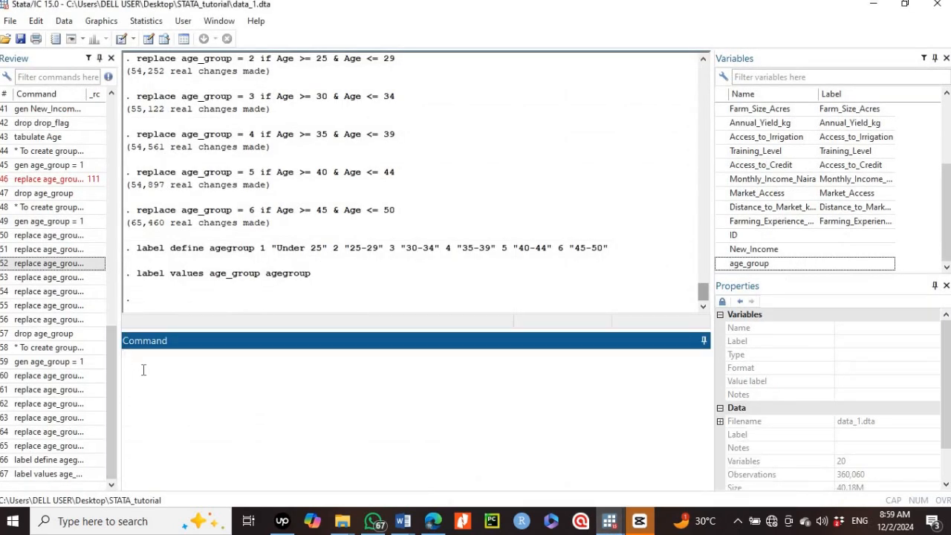
text(tu)
key(BackSpace)
text(abulate)
key(Return)
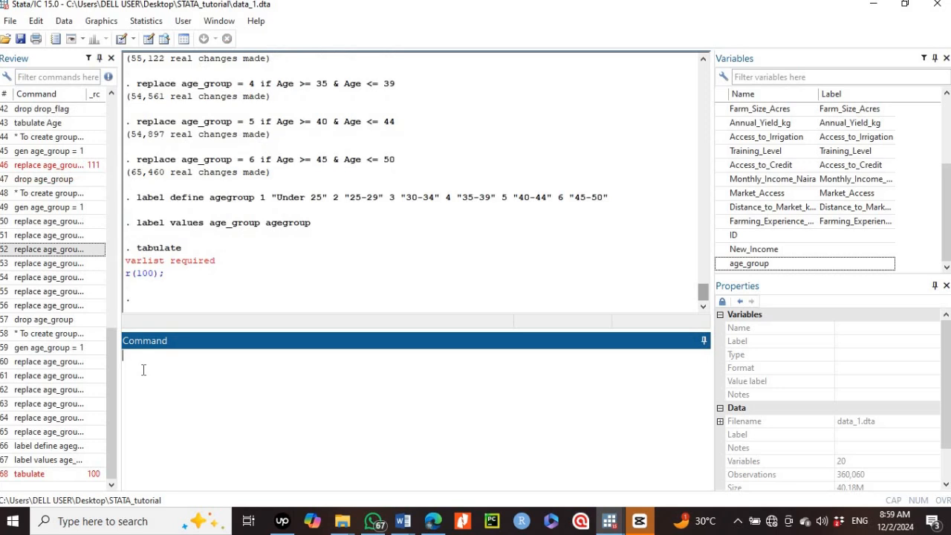
Tabulate the age_group variable
text(tabulate age)
text(roup)
key(Return)
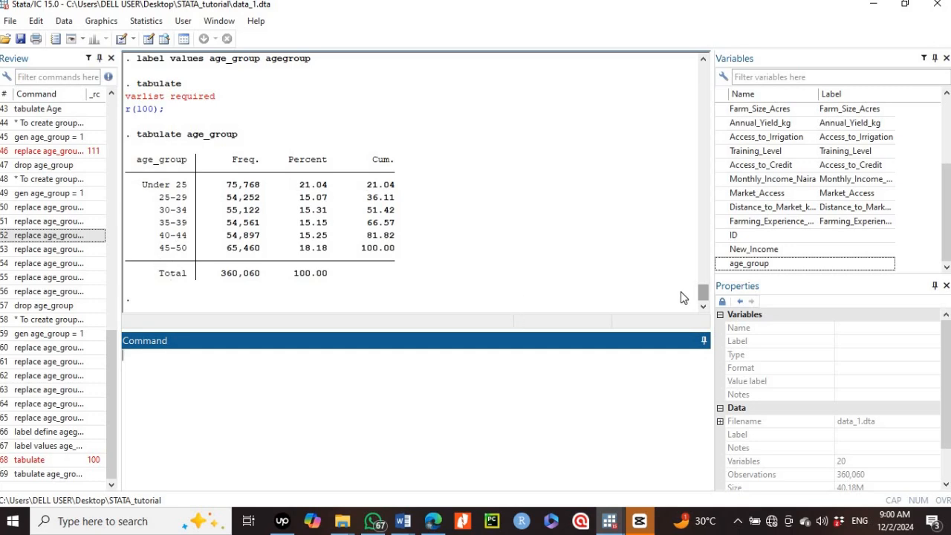
mouse_move(703, 294)
mouse_down()
mouse_move(699, 206)
mouse_move(695, 301)
mouse_up()
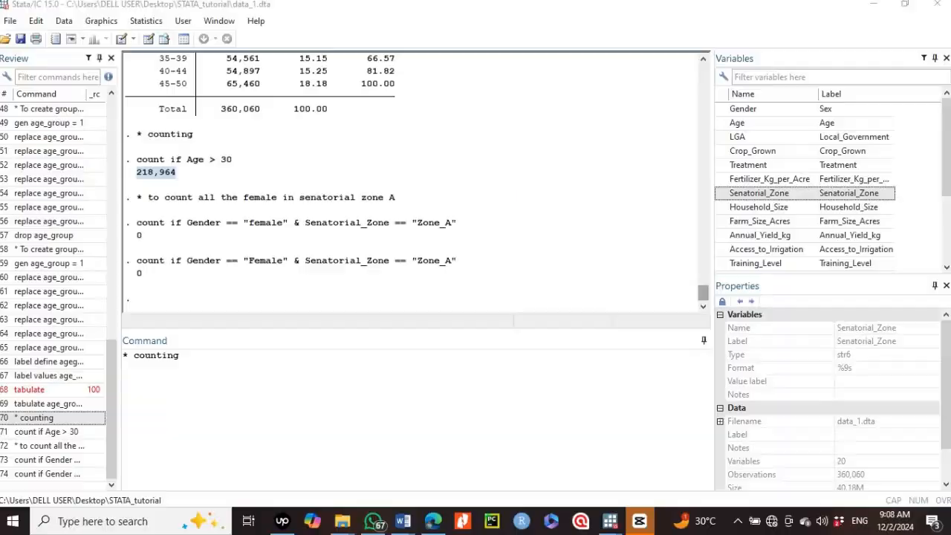
click(192, 359)
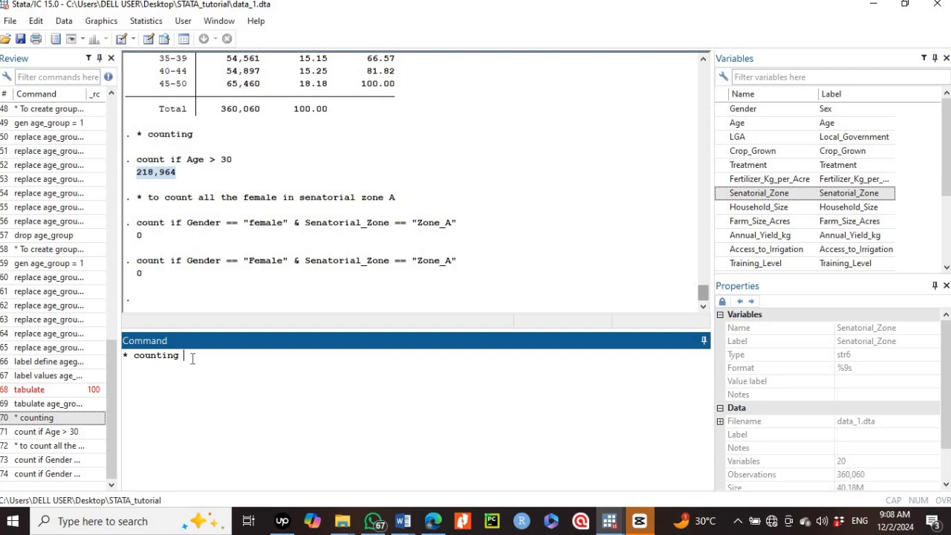
text(the number people older than 30 of Age)
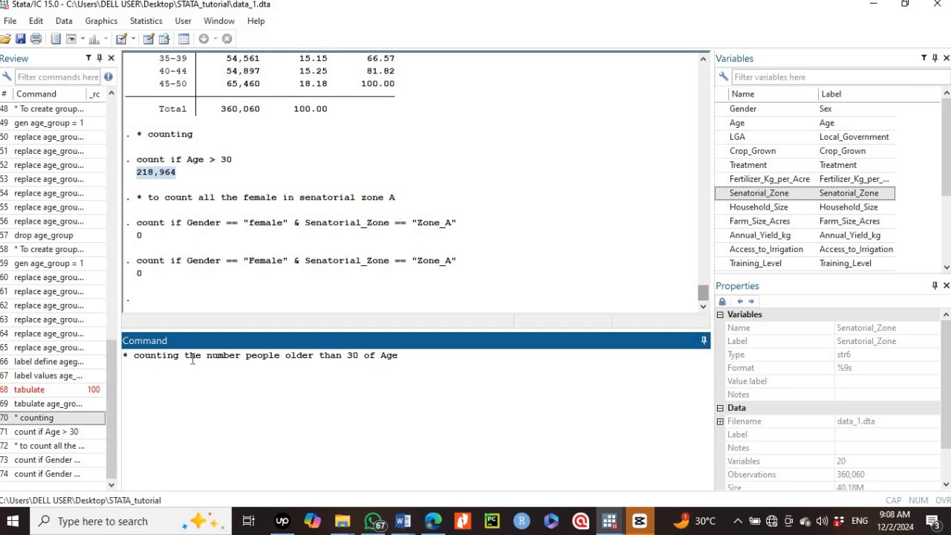
click(24, 436)
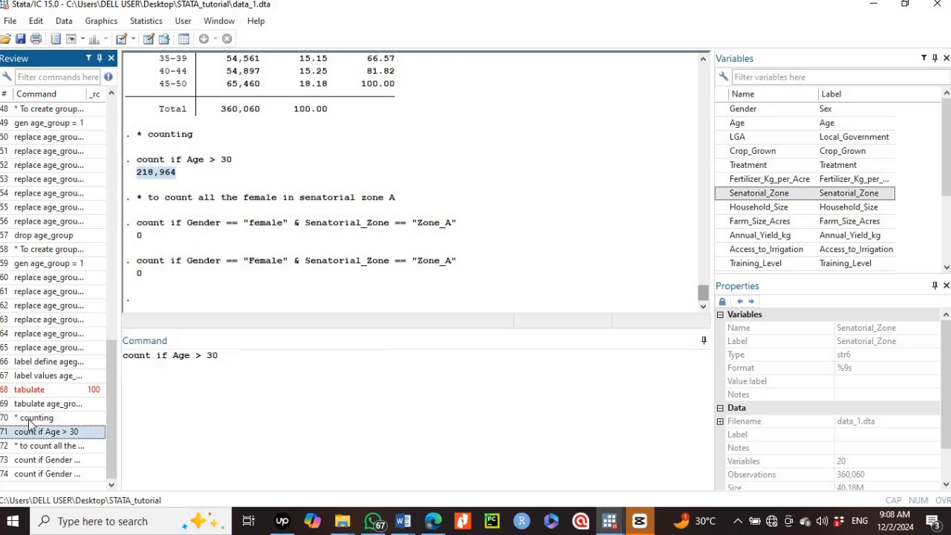
click(31, 421)
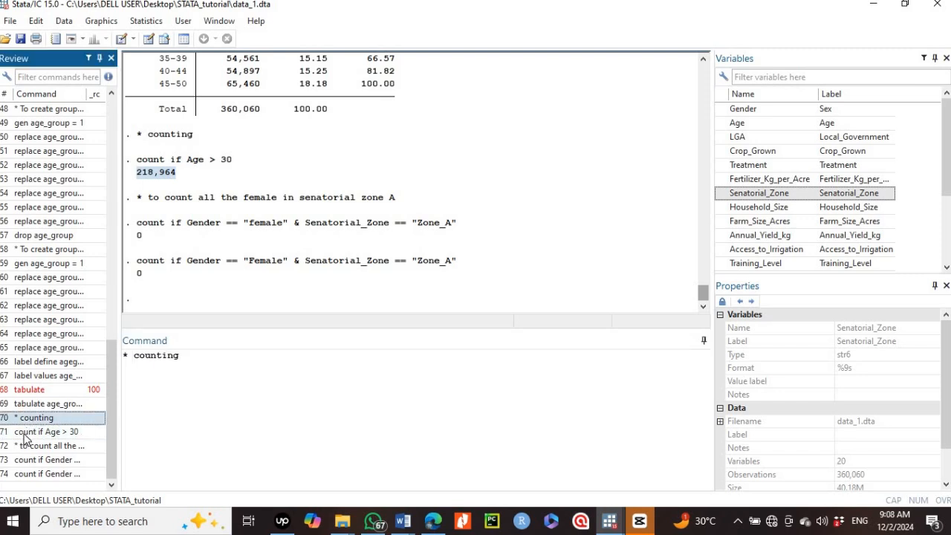
Rerun the earlier command count if Age > 30 and recall it for review
double_click(25, 436)
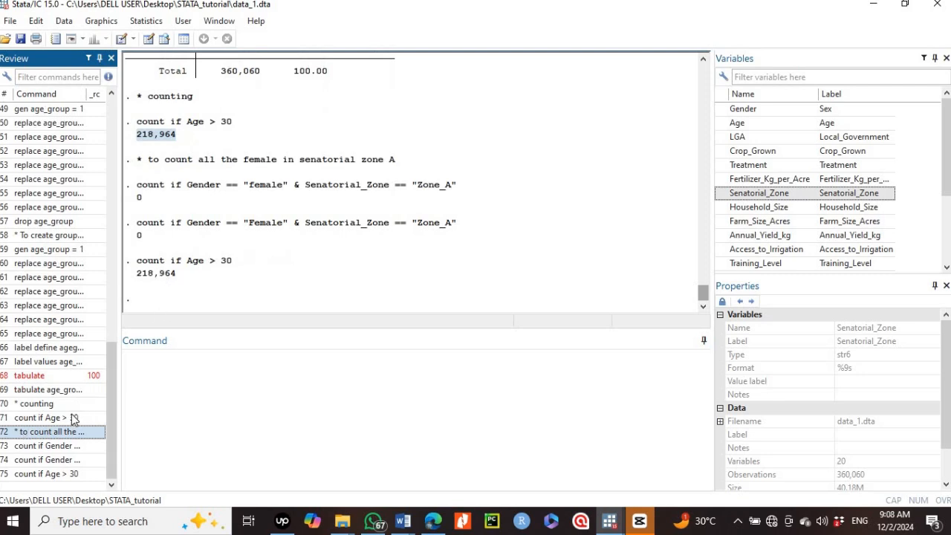
click(46, 418)
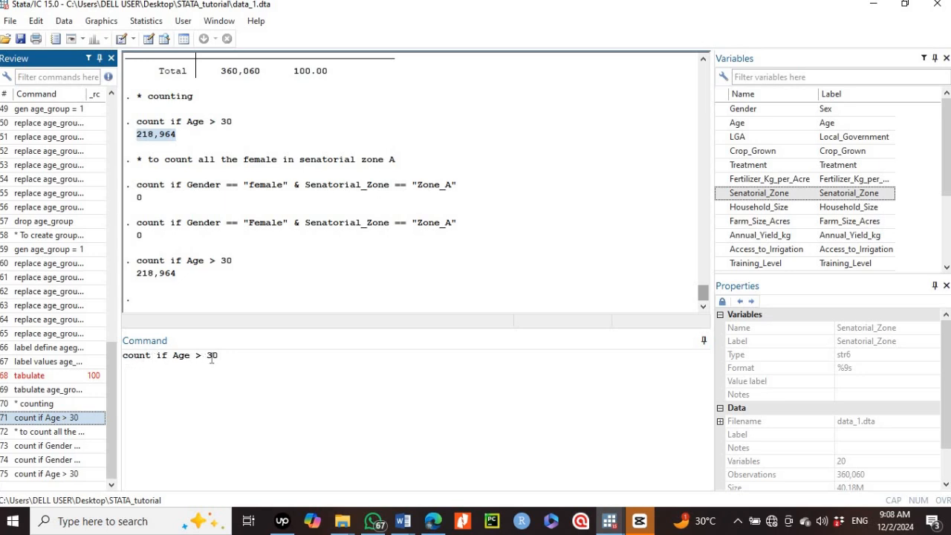
click(180, 277)
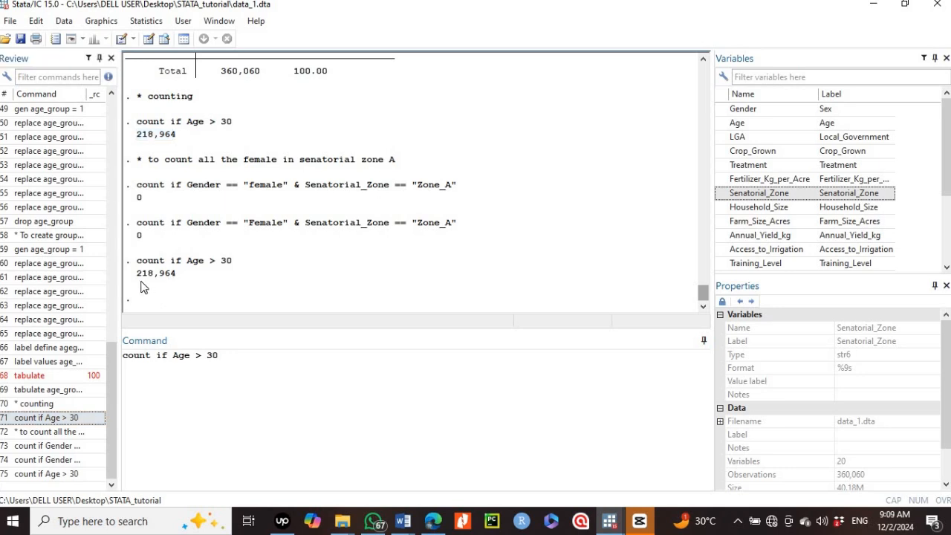
Recall the comment * to count all the female in senatorial zone A, copy it, and clear the command area
click(26, 436)
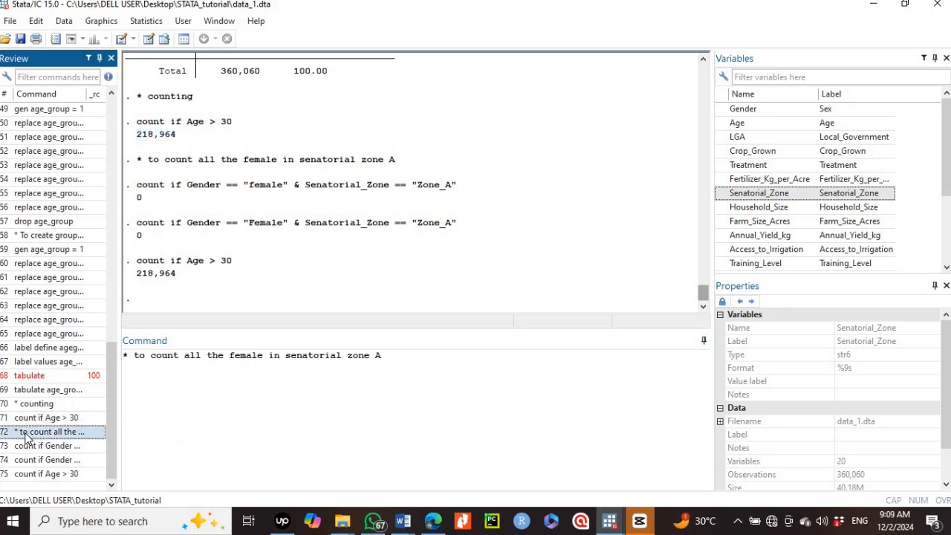
click(253, 362)
key(ctrl+a)
key(ctrl+c)
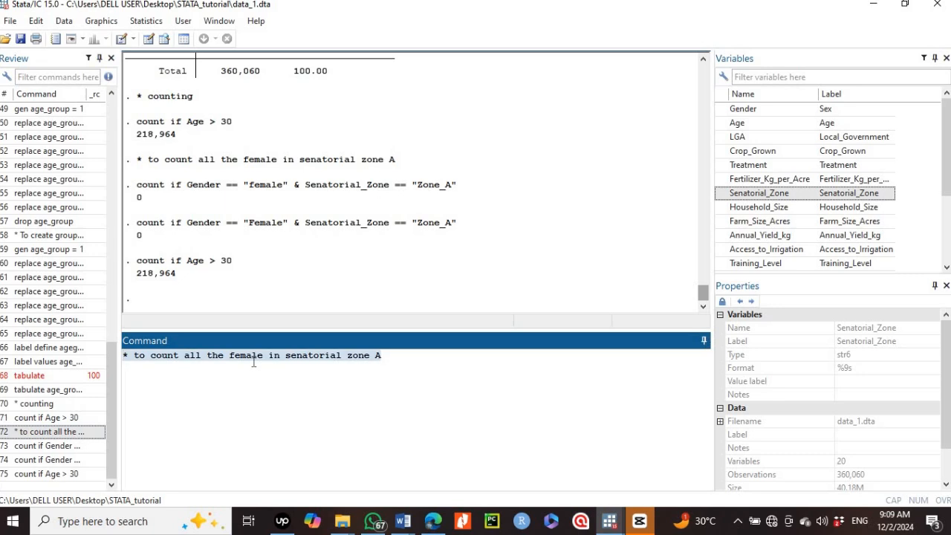
key(BackSpace)
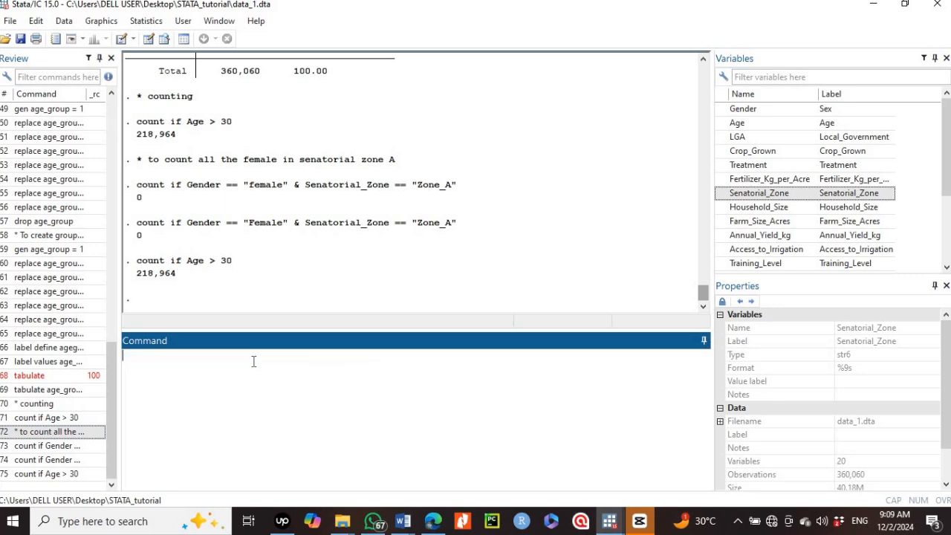
Recall the lowercase "female" count command and edit it to count if Gender == "Female" & Senatorial_Zone == "Zone A"
click(43, 445)
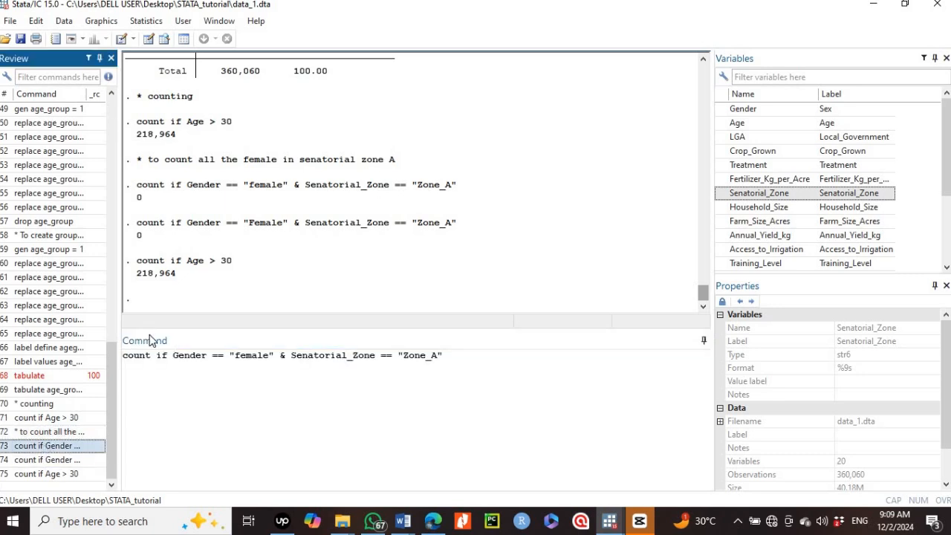
click(239, 356)
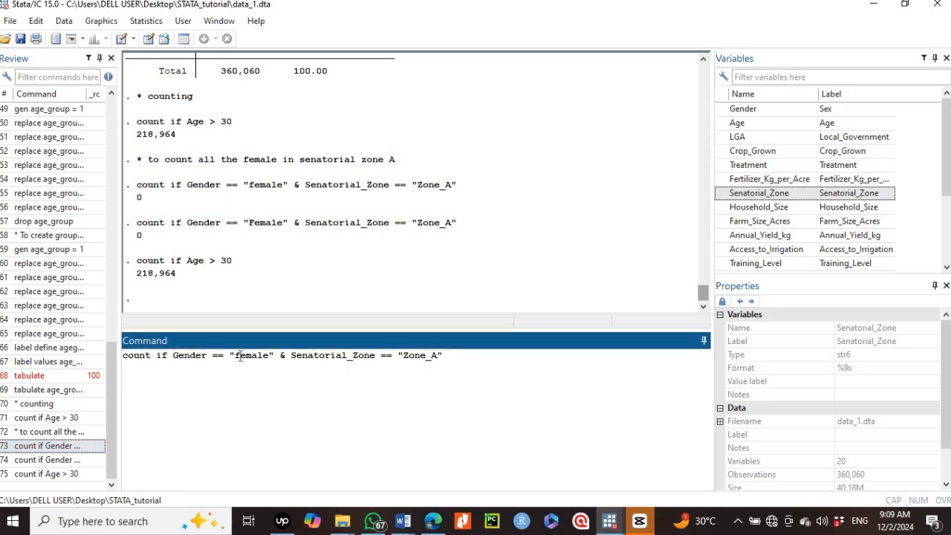
key(BackSpace)
text(F)
click(432, 356)
key(BackSpace)
Insert the copied comment on its own line above the count command and run both lines
click(124, 355)
key(Return)
key(ctrl+v)
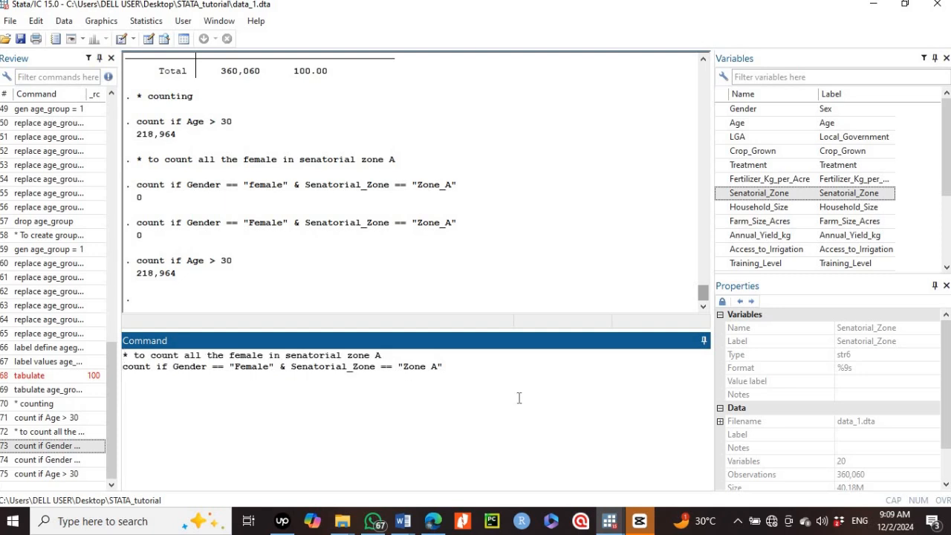
key(Return)
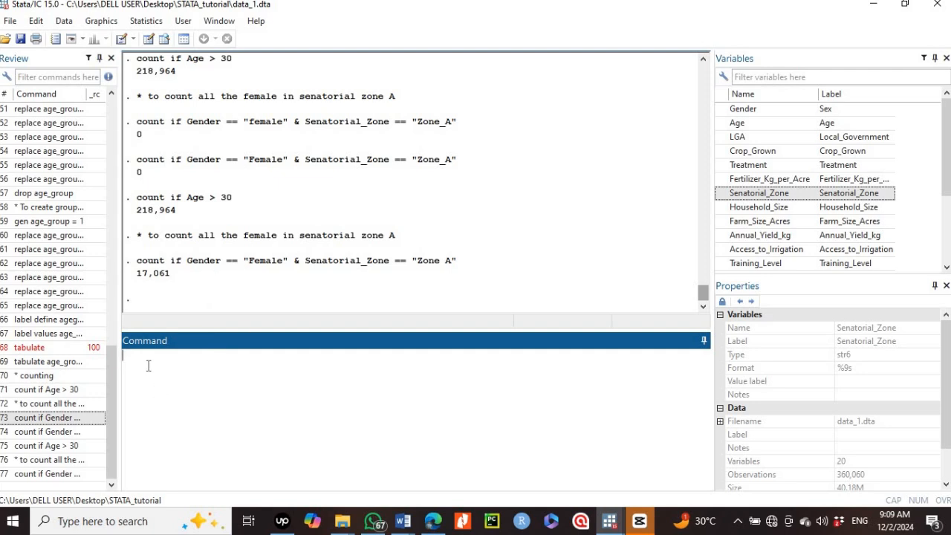
Recall the last count command, change it to count if Gender == "Male" & Senatorial_Zone == "Zone B", and run it
click(45, 474)
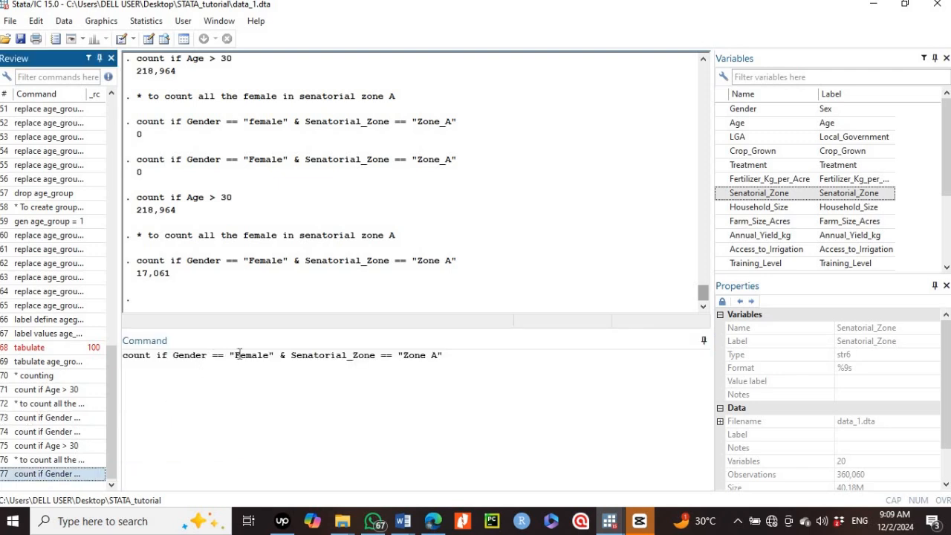
click(260, 362)
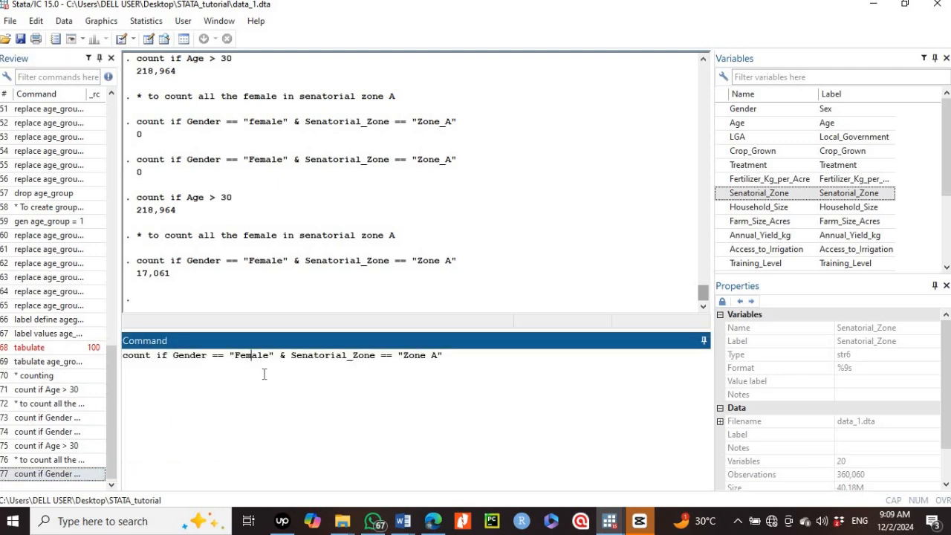
key(BackSpace)
key(BackSpace)
key(BackSpace)
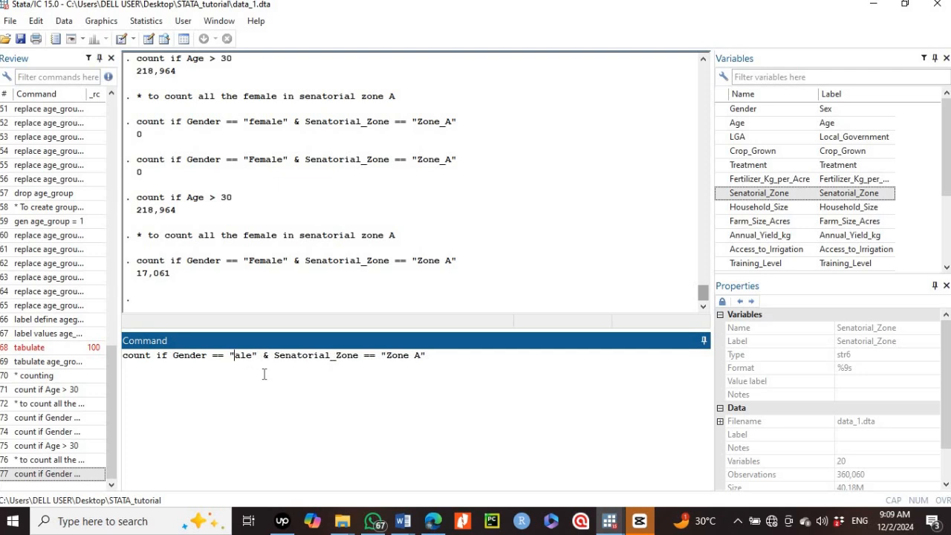
text(M)
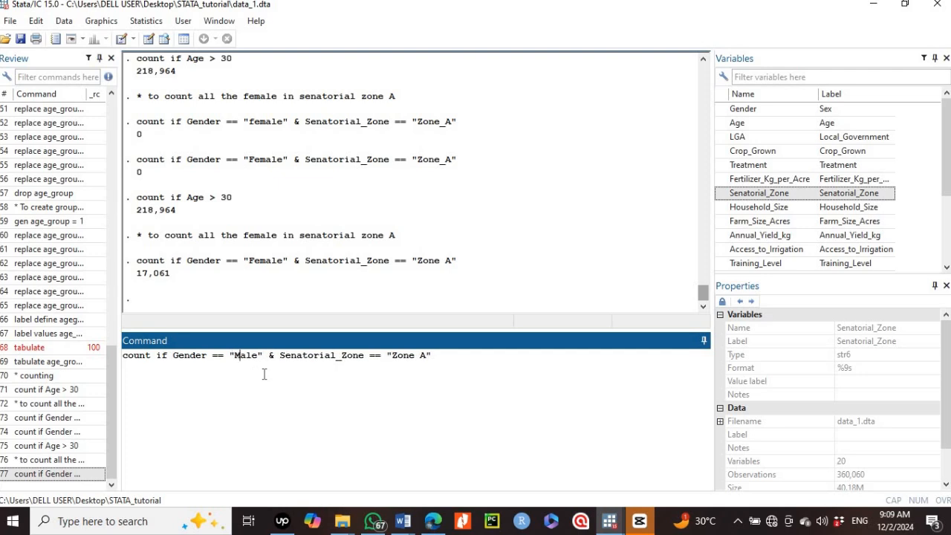
click(426, 355)
key(BackSpace)
text(B)
key(Return)
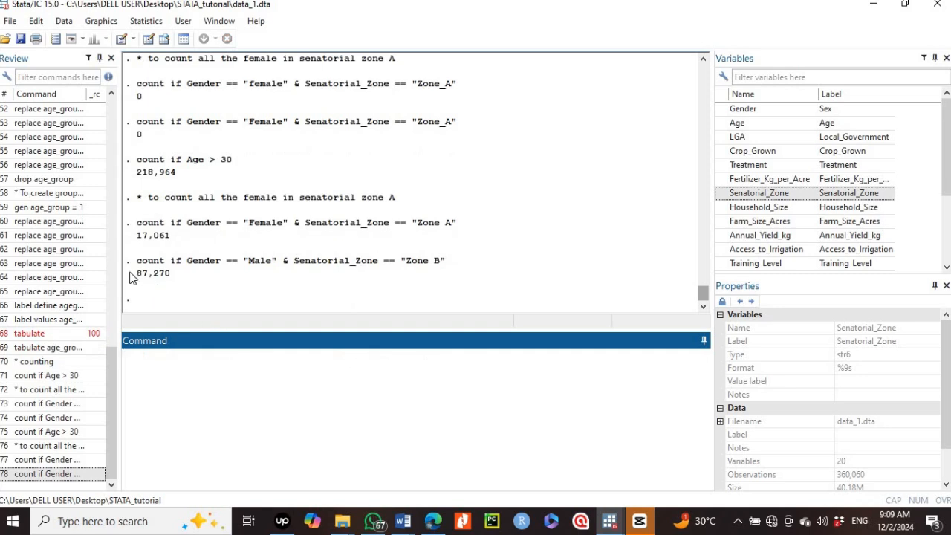